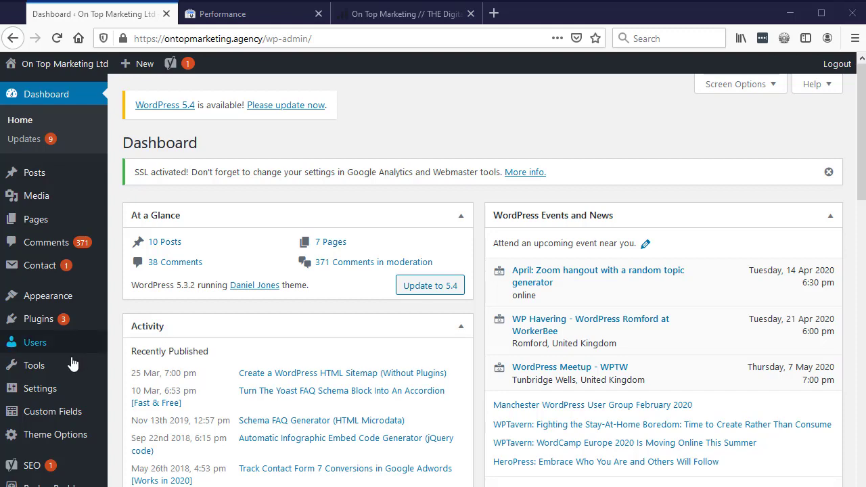
- Search the Add Plugins directory for 'yoast' so Yoast SEO is listed
left_click(39, 319)
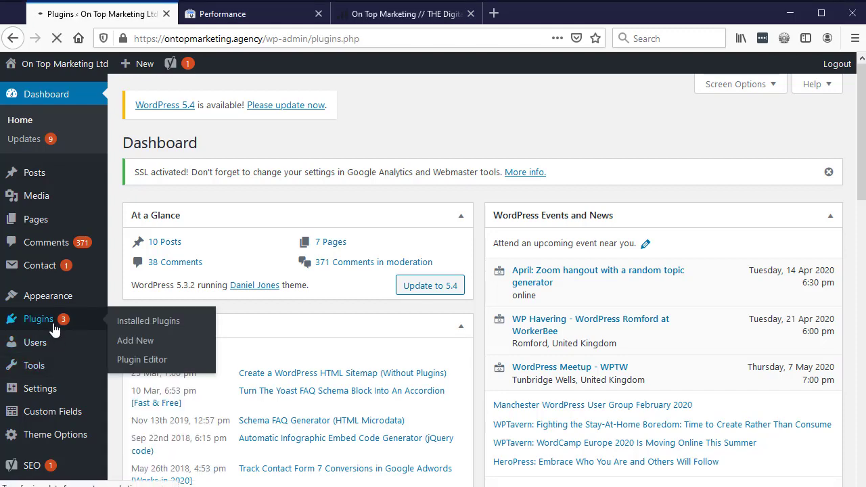
left_click(208, 154)
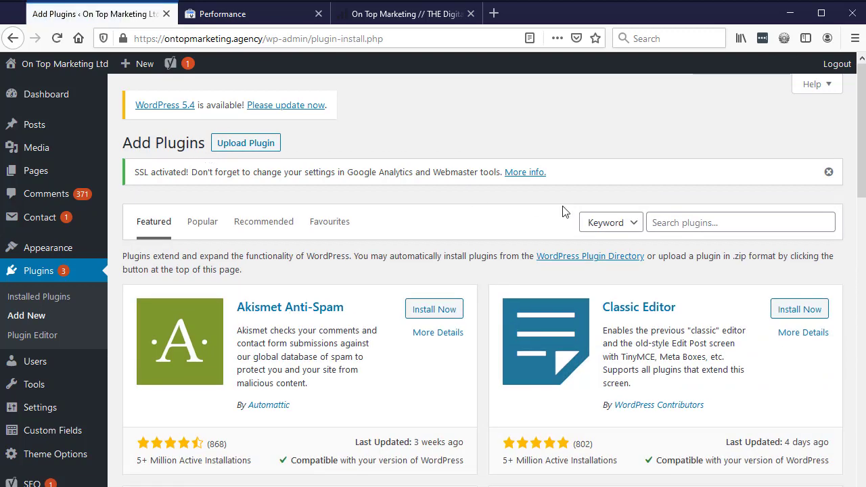
left_click(683, 222)
type("yoast")
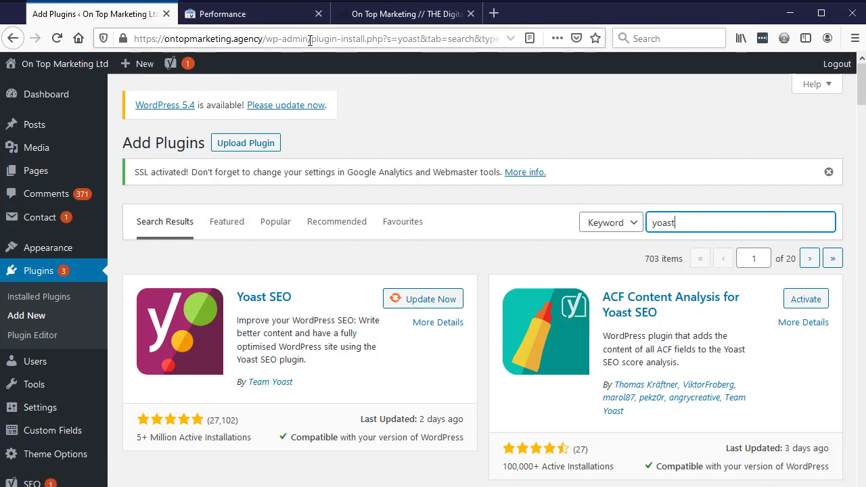
- Replace the address path with sitemap_index.xml to view the site's 6 sitemaps
left_click_drag(265, 38, 504, 39)
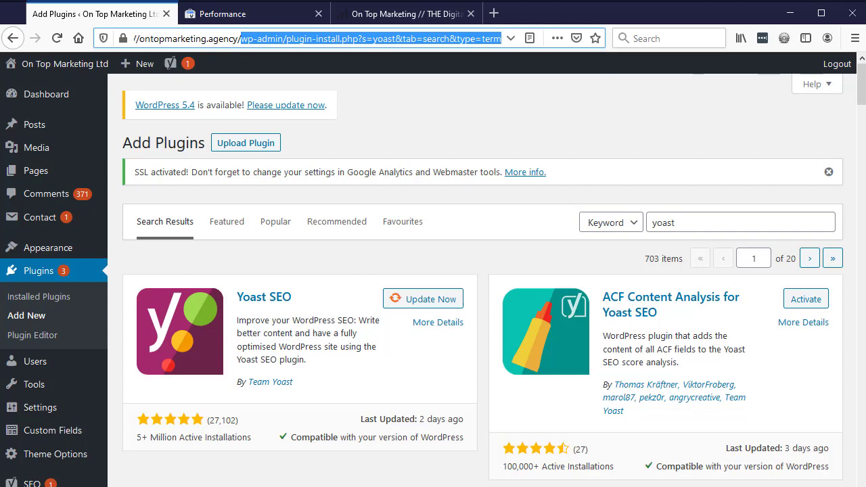
type("sitemap_index.xml")
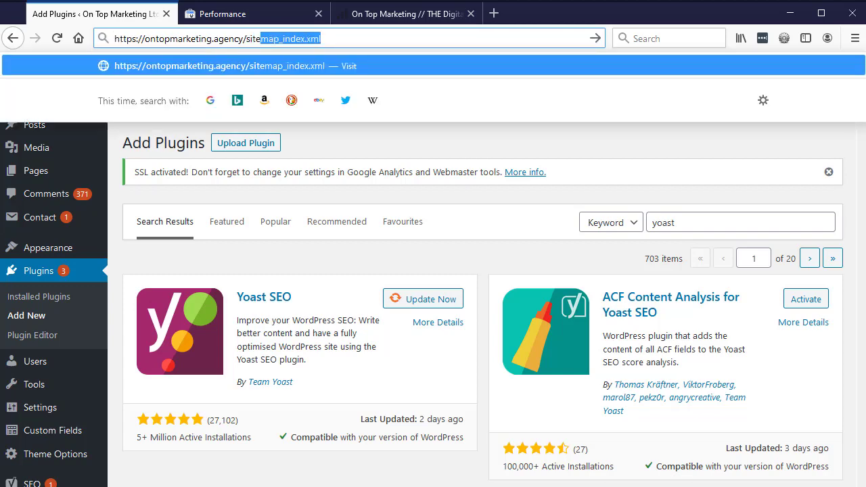
key("Return")
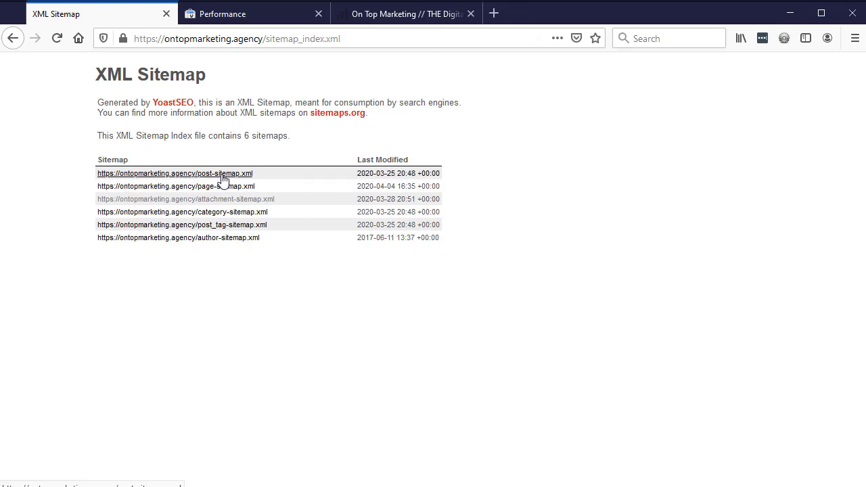
left_click(382, 15)
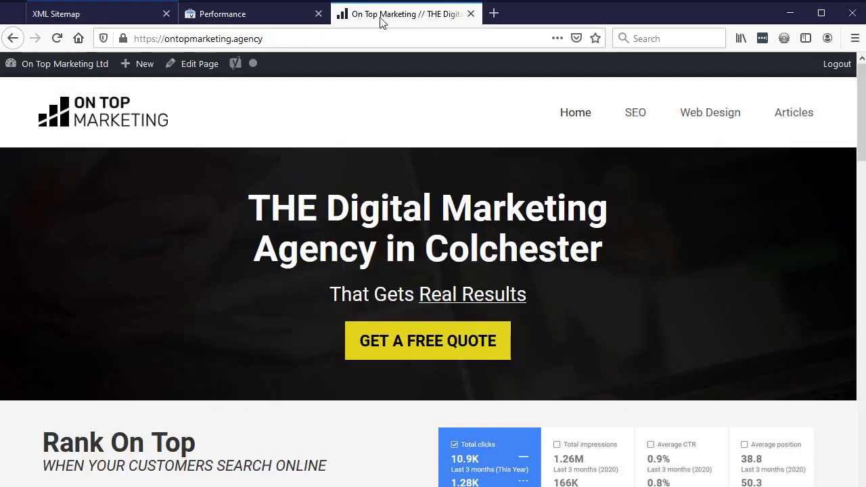
left_click(806, 119)
scroll(585, 287, "down", 8)
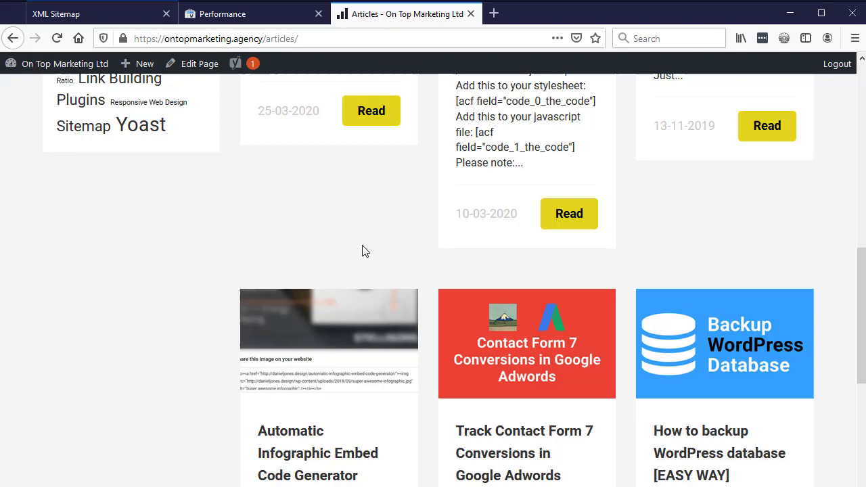
scroll(361, 250, "up", 8)
key("ctrl+1")
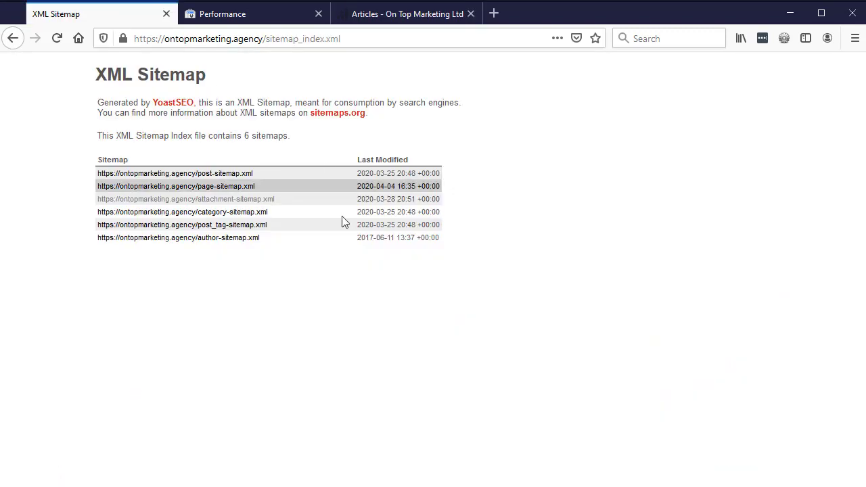
left_click(226, 176)
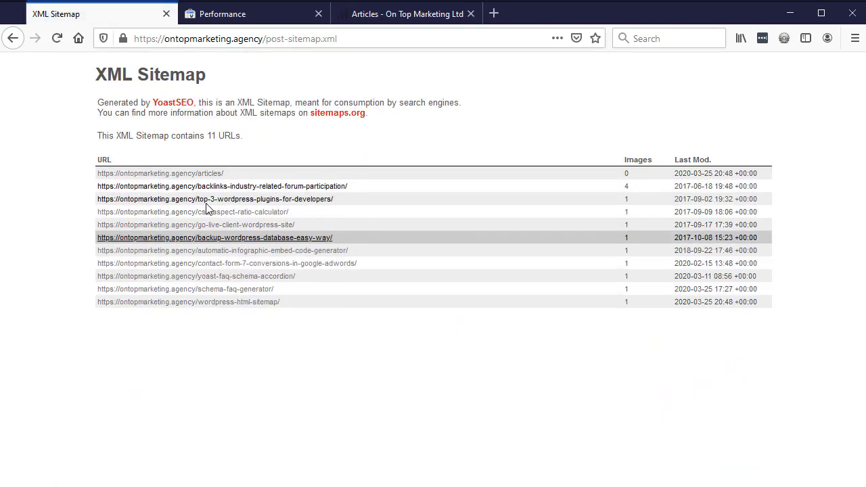
left_click(13, 38)
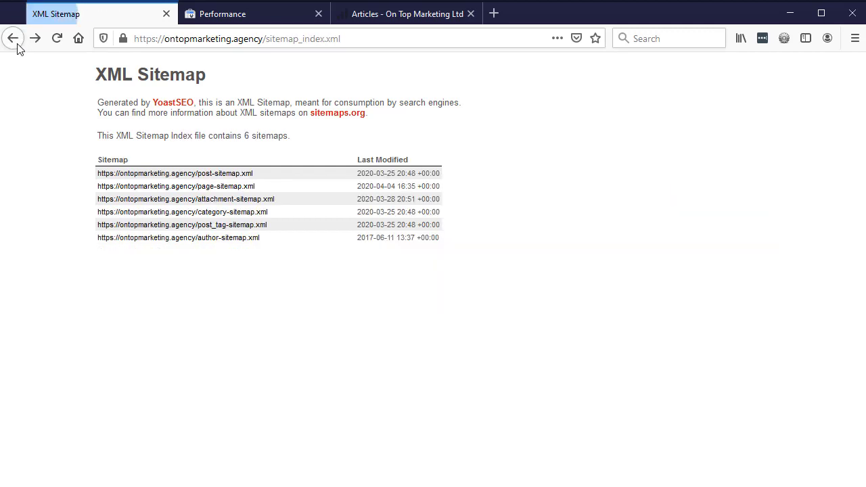
left_click(228, 177)
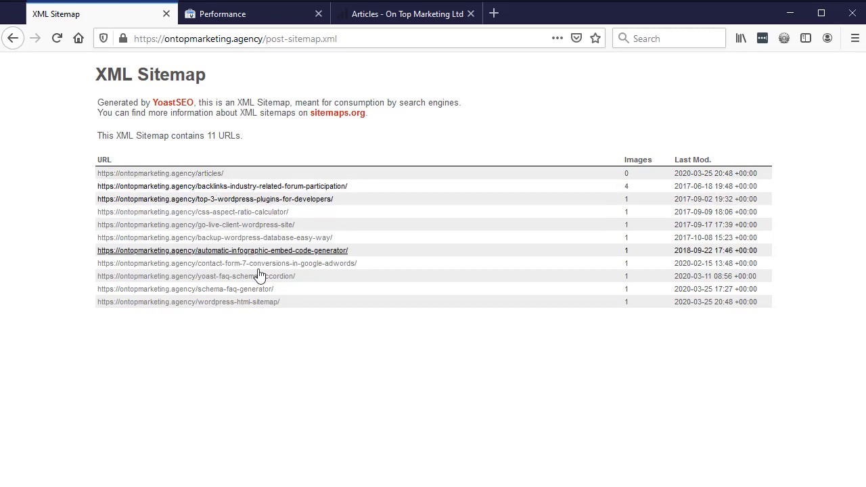
left_click(13, 38)
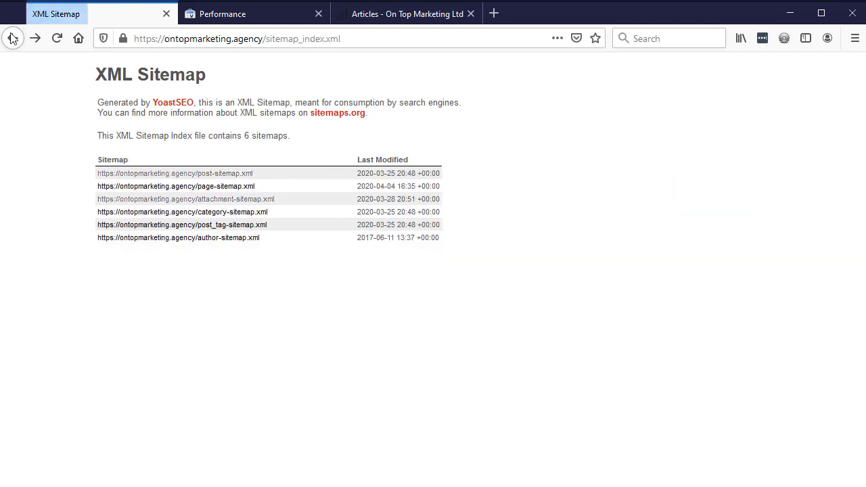
left_click(195, 186)
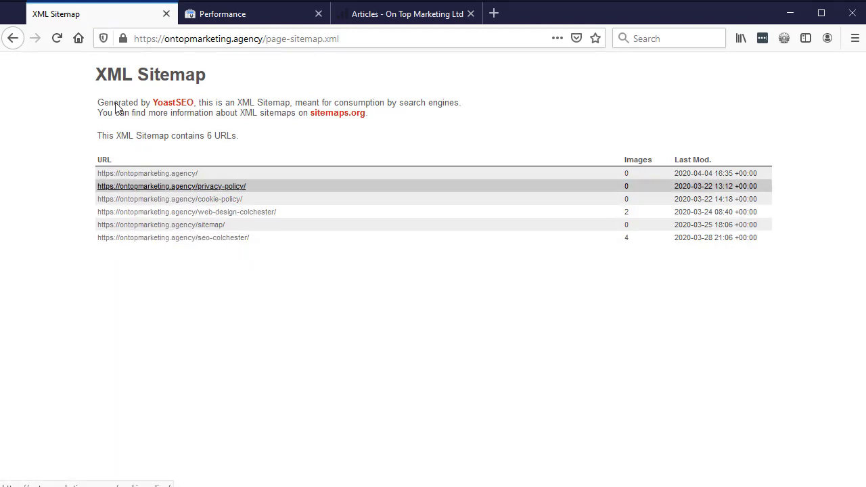
left_click(12, 39)
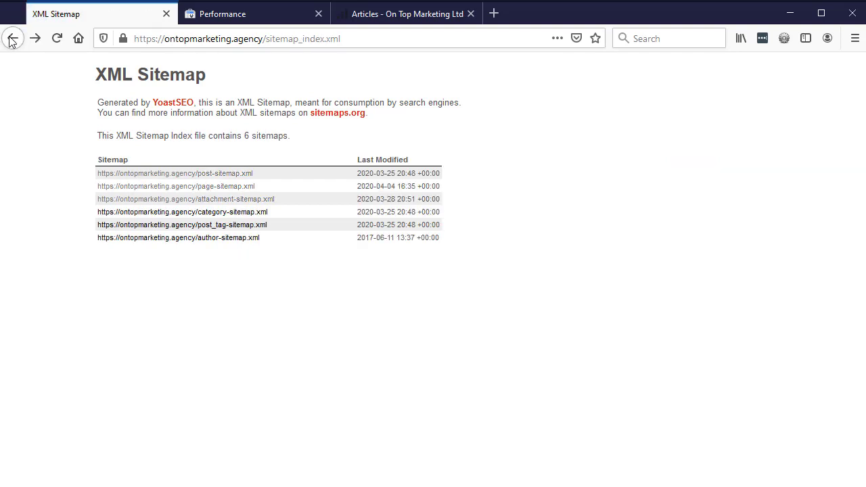
- Open category-sitemap.xml and select the wordpress category URL
left_click(230, 212)
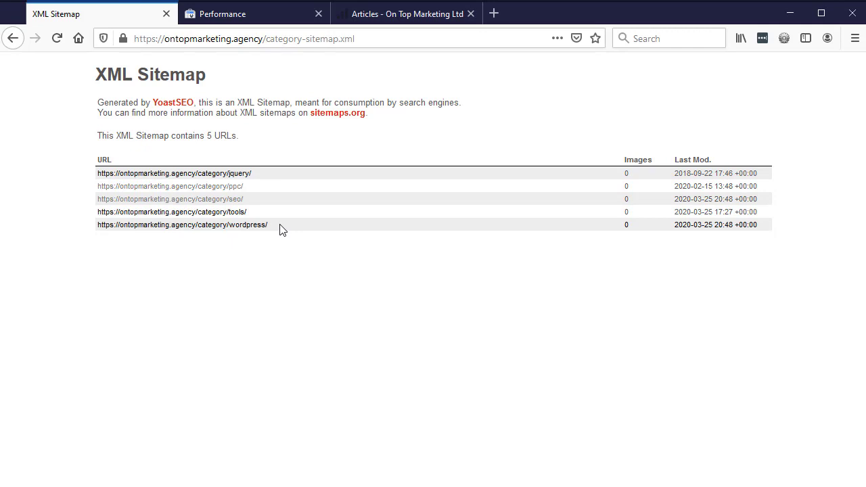
left_click_drag(280, 228, 90, 228)
key("ctrl+c")
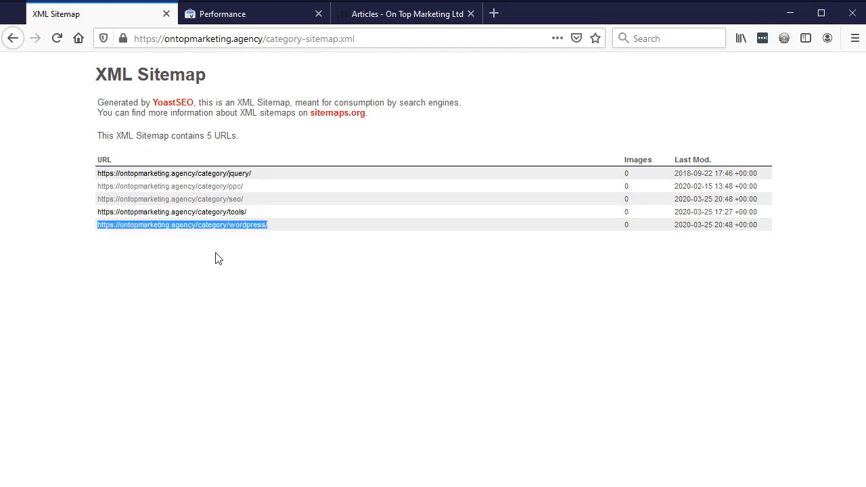
- Open the /category/wordpress/ archive and scroll through its posts
left_click(200, 229)
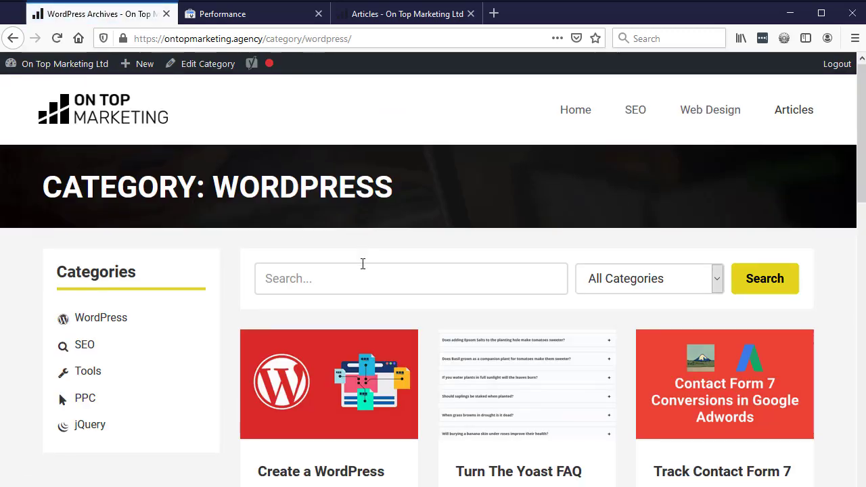
scroll(361, 263, "down", 4)
scroll(441, 308, "down", 5)
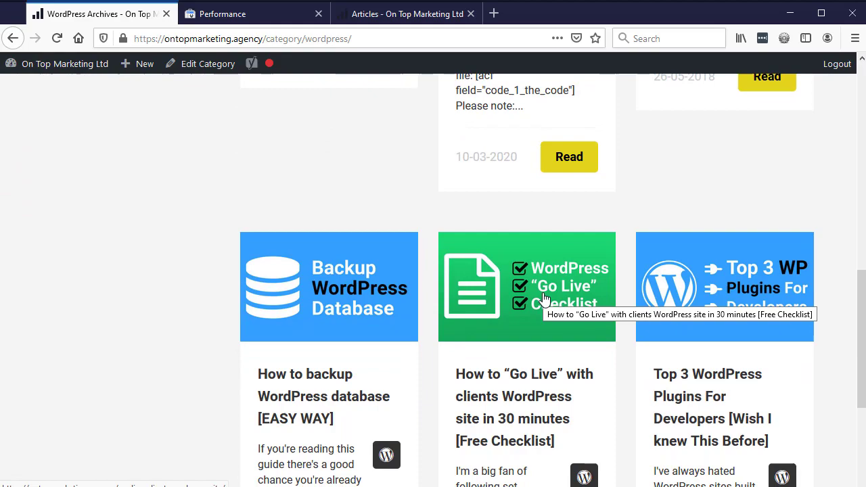
scroll(545, 302, "down", 4)
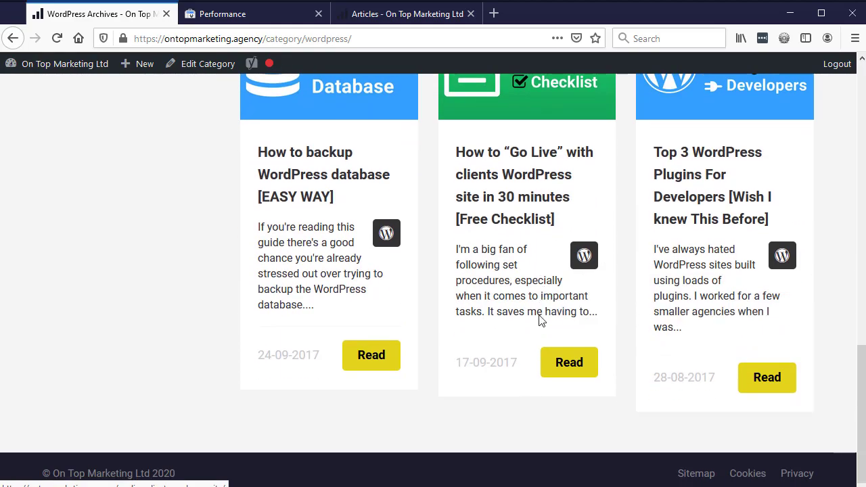
scroll(541, 318, "up", 11)
scroll(526, 350, "up", 3)
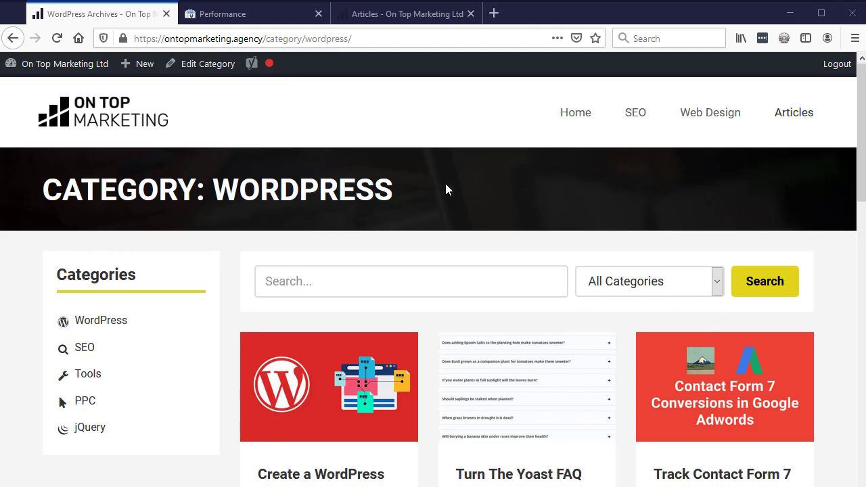
left_click_drag(860, 95, 862, 188)
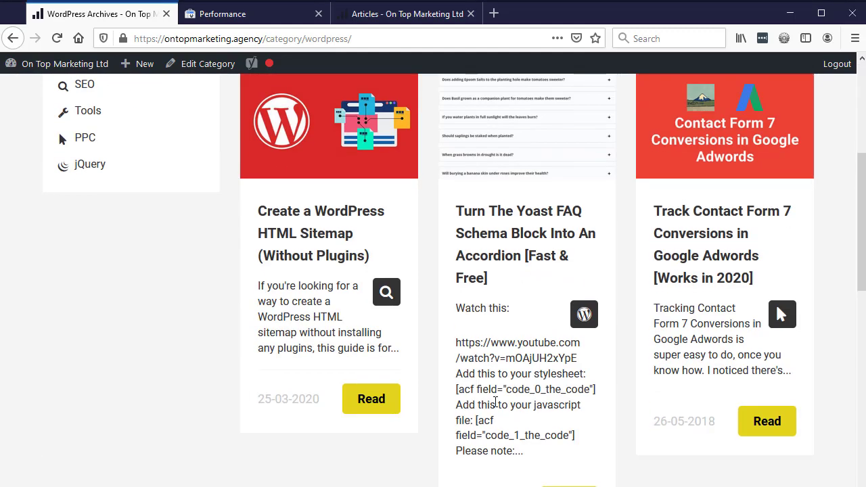
scroll(516, 250, "down", 5)
scroll(516, 251, "down", 2)
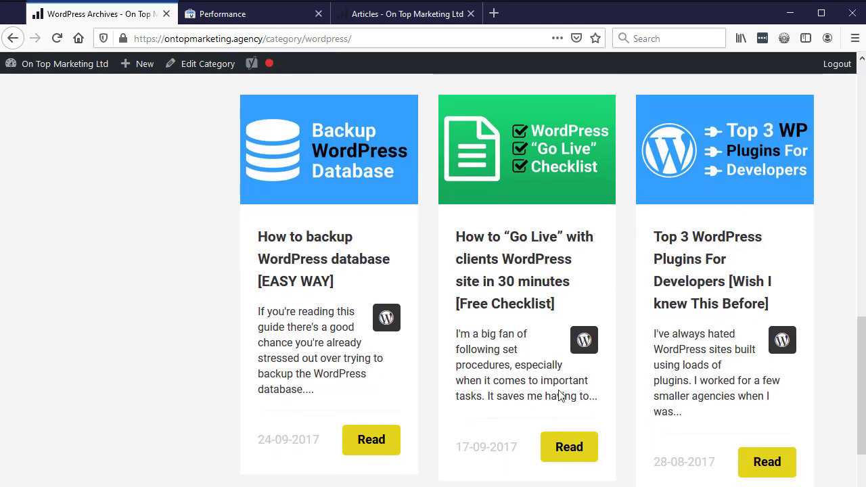
scroll(572, 294, "up", 10)
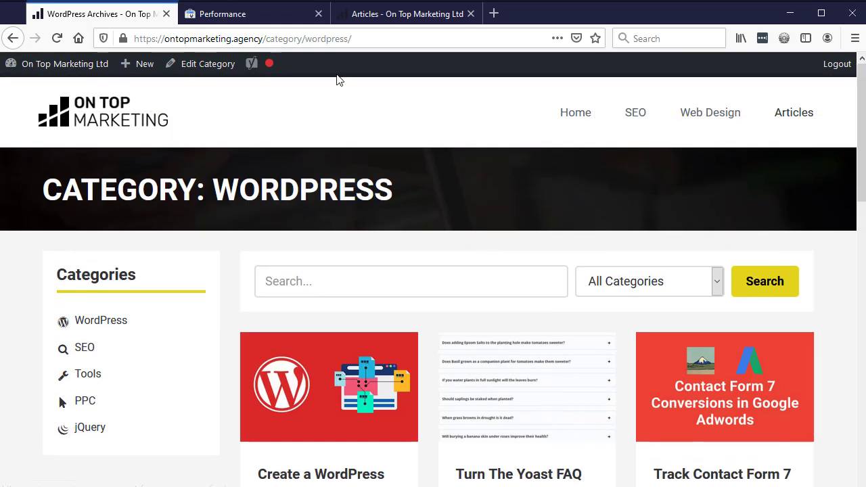
- Set the Search Console performance report's date range to the last 6 months
left_click(221, 15)
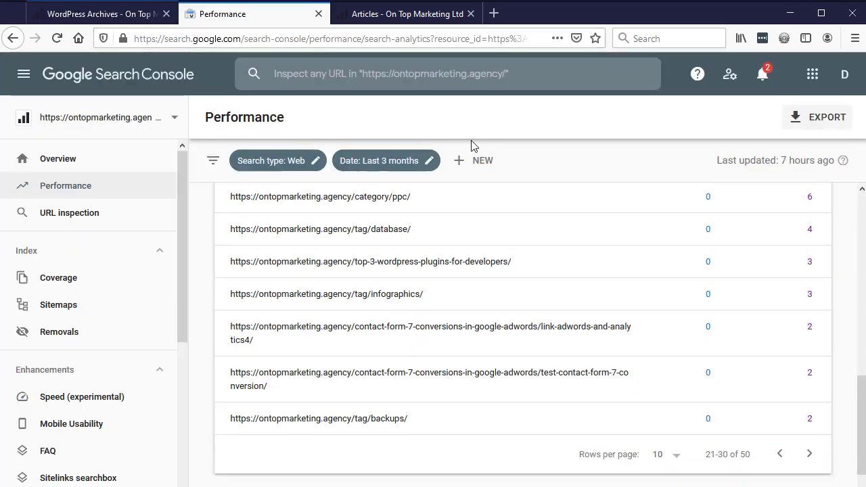
scroll(525, 288, "up", 10)
scroll(526, 287, "up", 2)
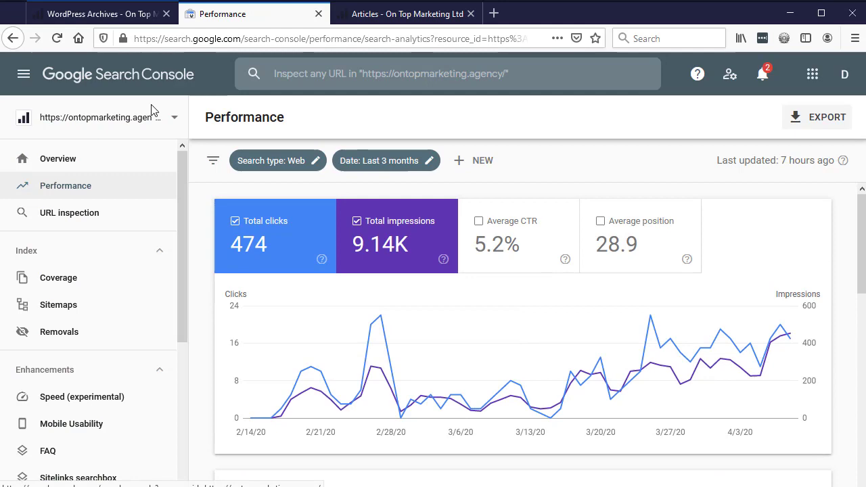
left_click(468, 162)
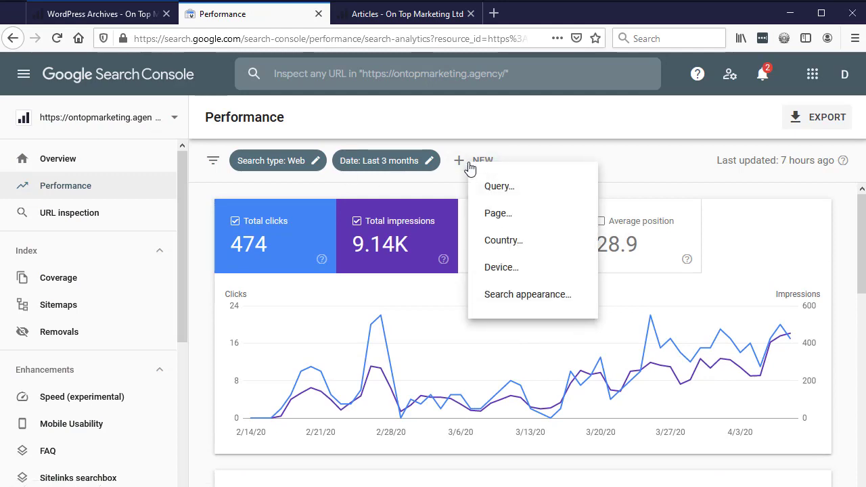
left_click(416, 162)
left_click(345, 305)
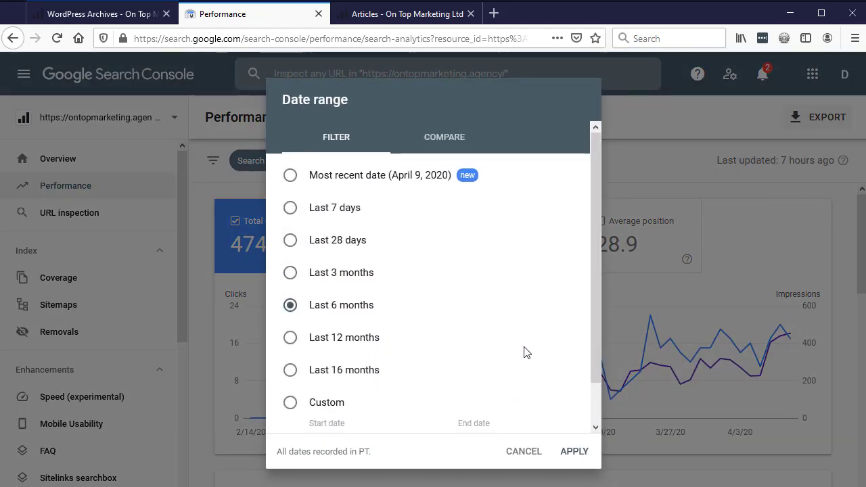
left_click(588, 454)
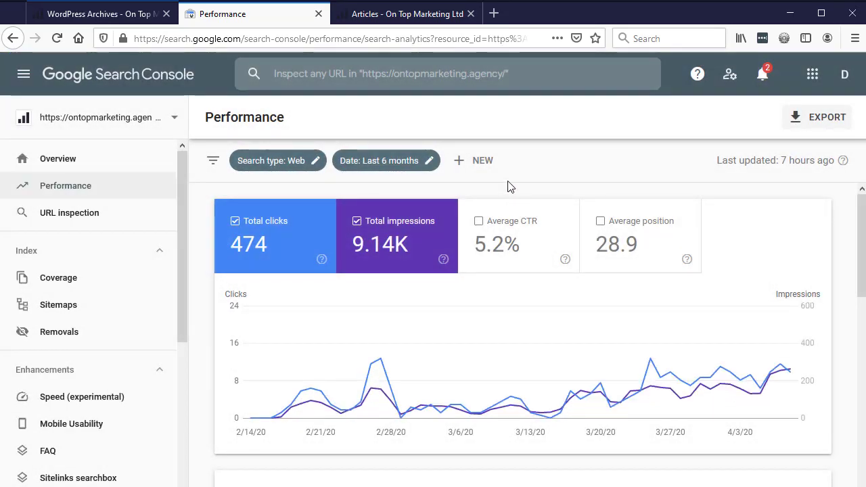
left_click(485, 163)
left_click(507, 217)
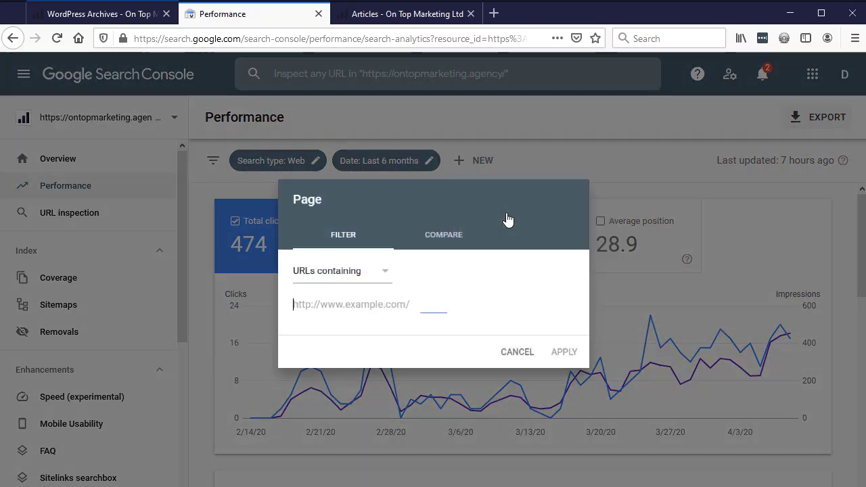
left_click(370, 281)
left_click(376, 276)
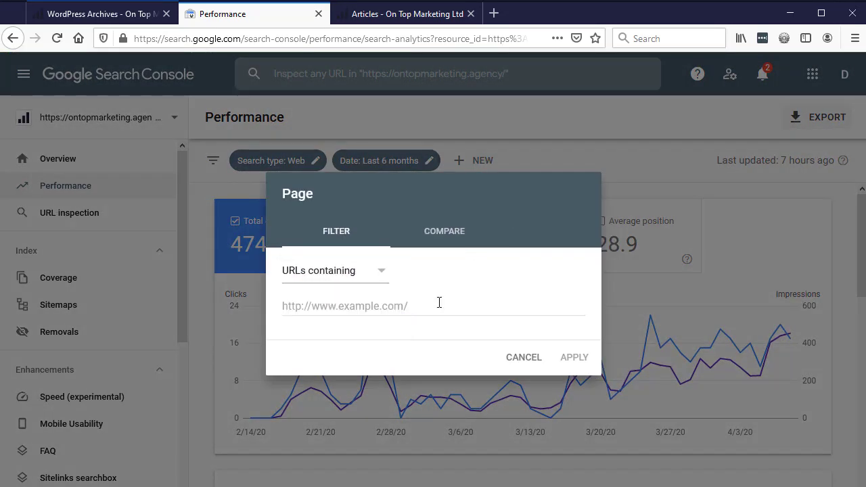
left_click(439, 304)
key("ctrl+v")
left_click_drag(483, 307, 537, 308)
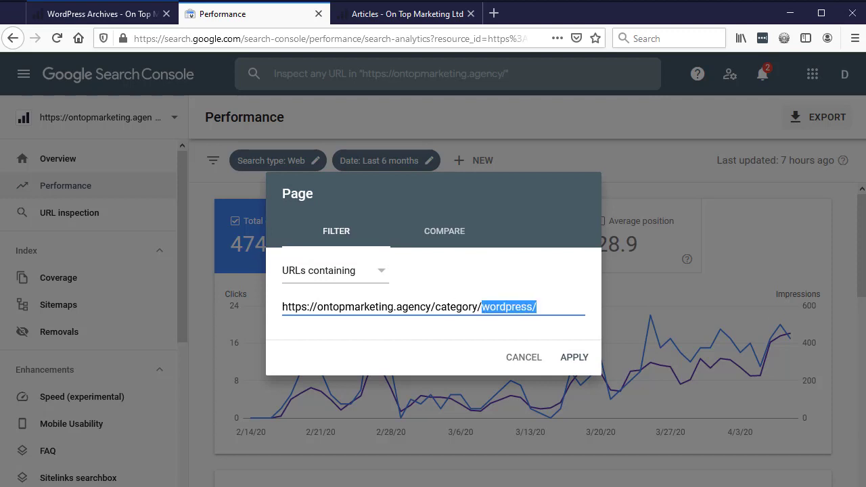
key("BackSpace")
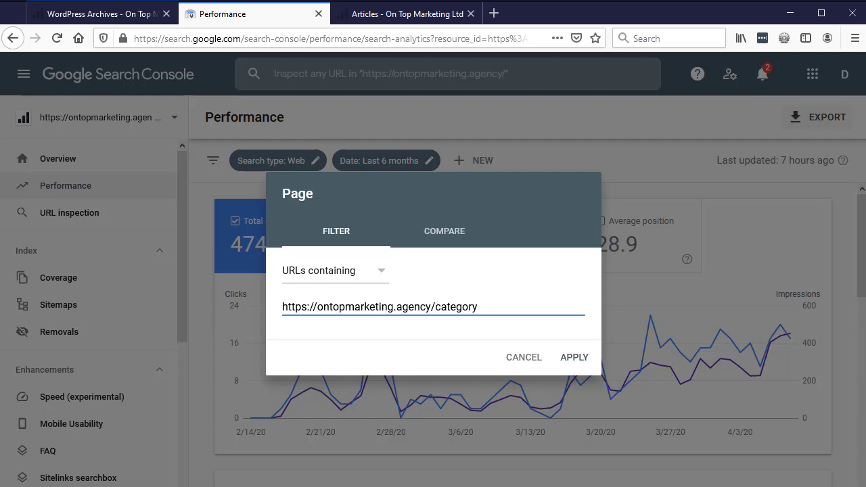
left_click(575, 357)
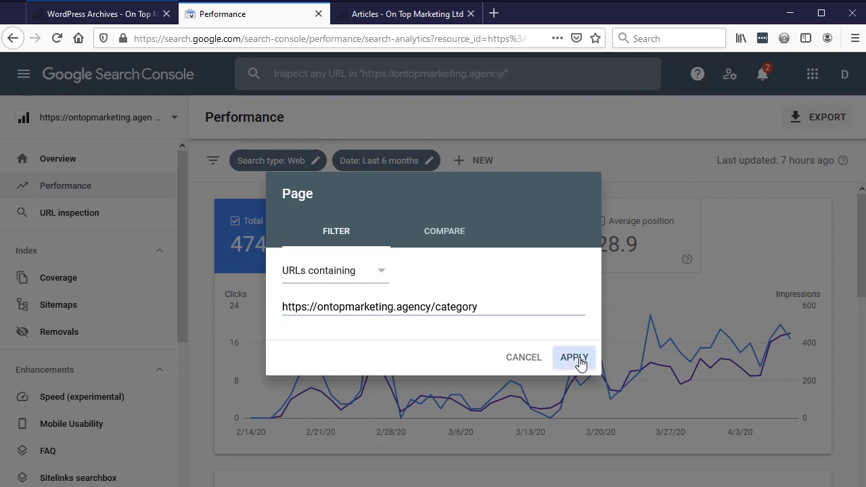
- Review the category-filtered pages and queries, then return to the site's Articles page
scroll(575, 358, "up", 1)
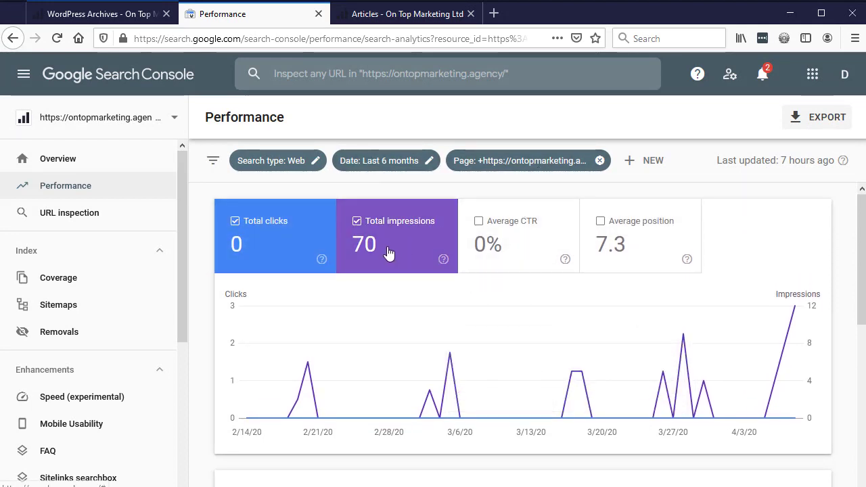
scroll(389, 253, "down", 4)
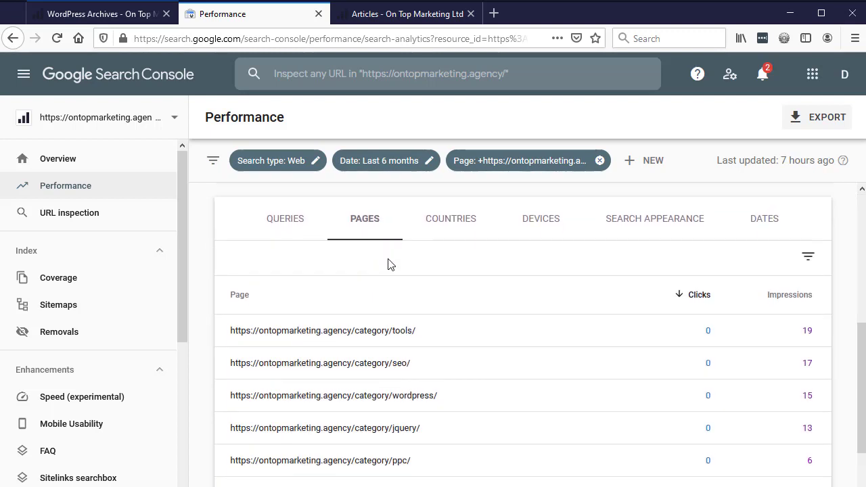
scroll(426, 359, "down", 1)
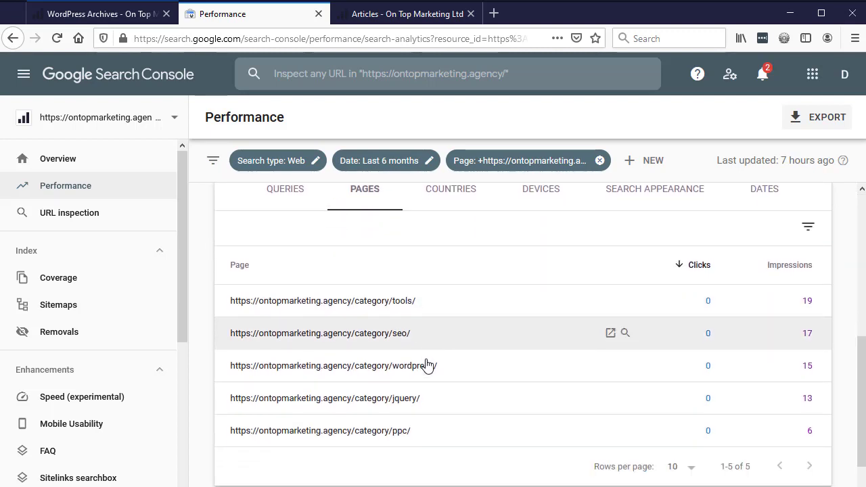
scroll(425, 325, "up", 1)
scroll(419, 338, "up", 1)
left_click(286, 295)
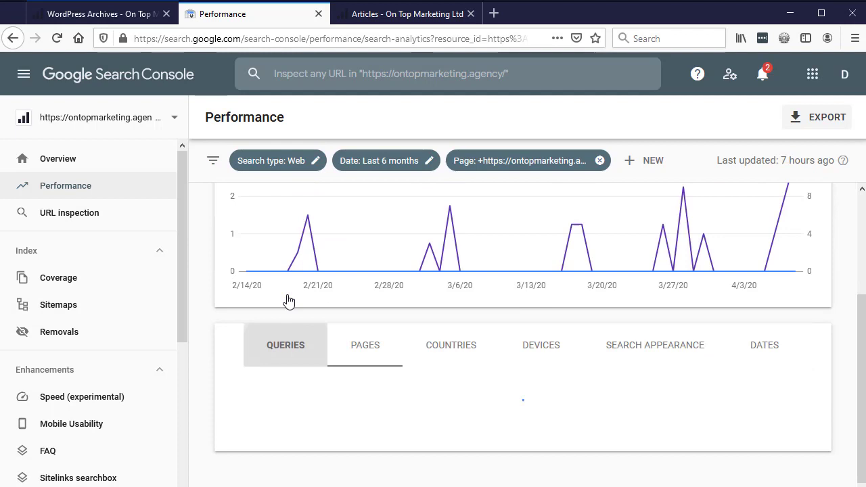
scroll(323, 377, "down", 3)
scroll(599, 381, "up", 3)
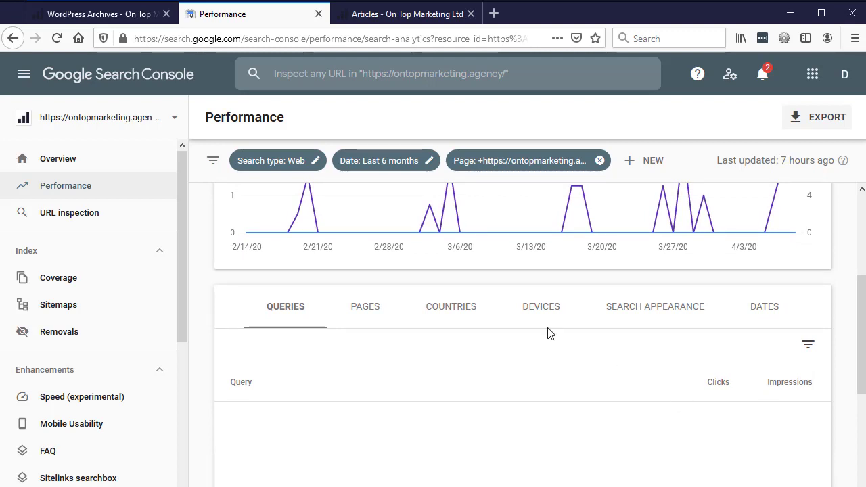
left_click(355, 14)
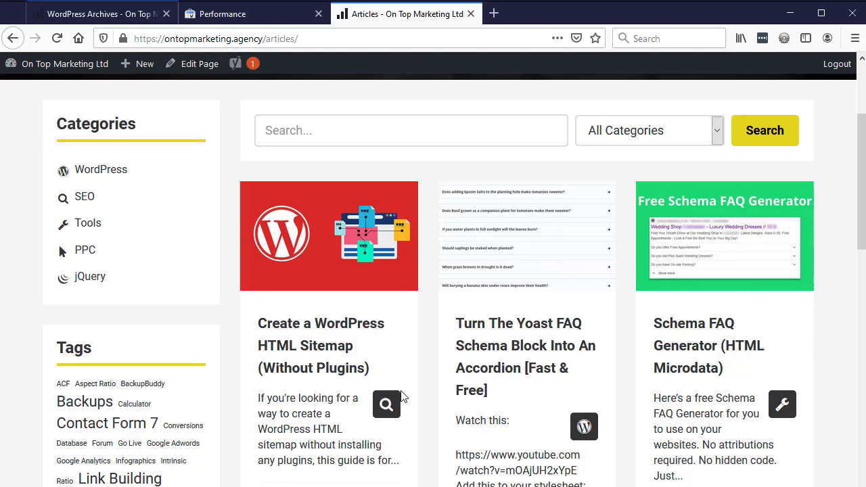
- Go from the category archive back to the XML sitemap index
left_click(113, 5)
left_click(15, 38)
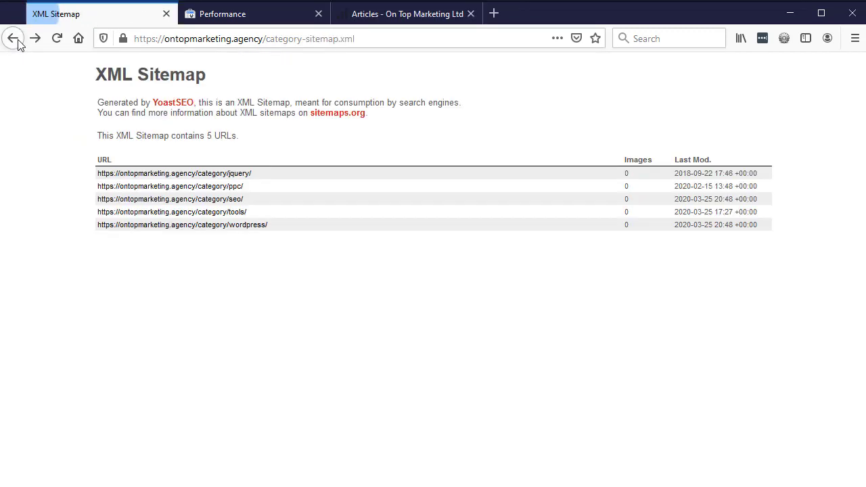
left_click(21, 39)
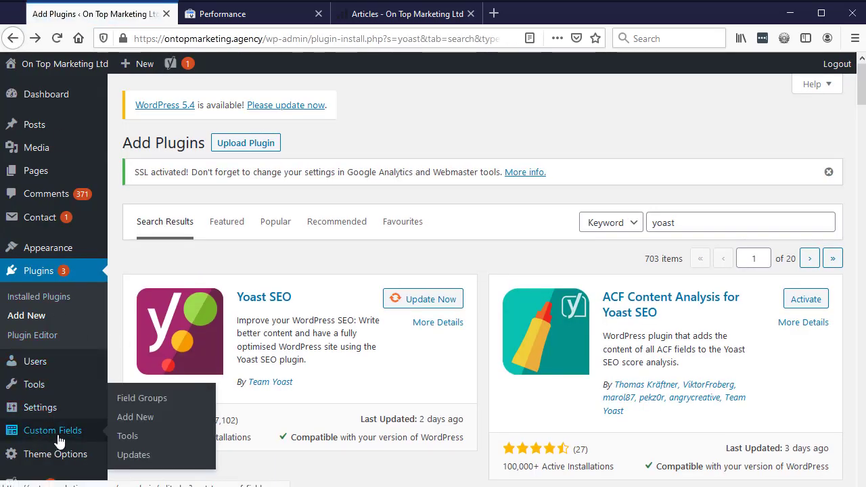
scroll(55, 432, "down", 2)
- In Yoast Search Appearance Taxonomies, set 'Show Categories in search results' to No and save
mouse_move(54, 438)
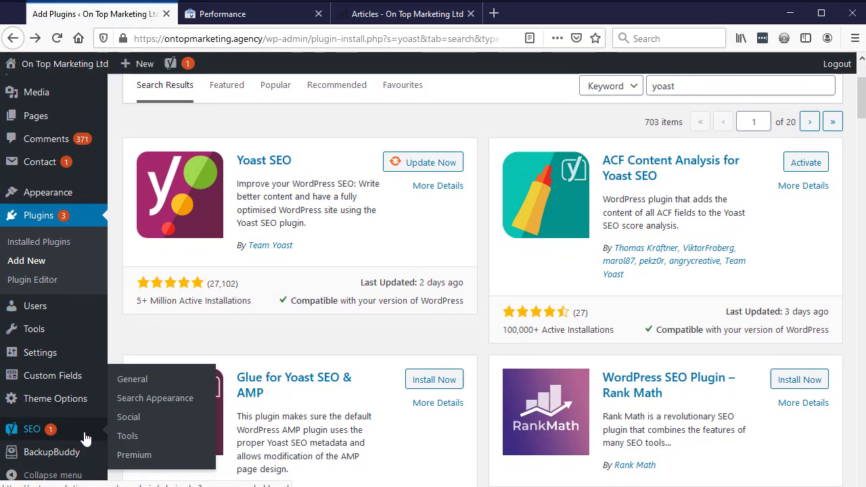
left_click(178, 400)
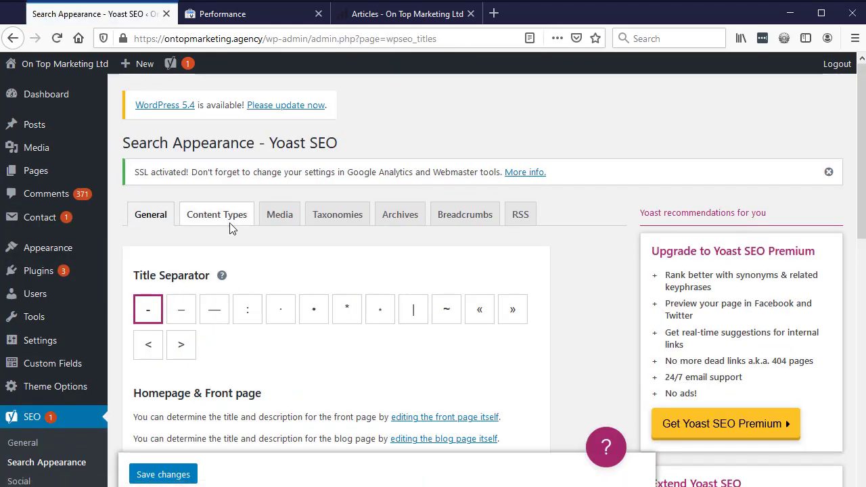
left_click(332, 221)
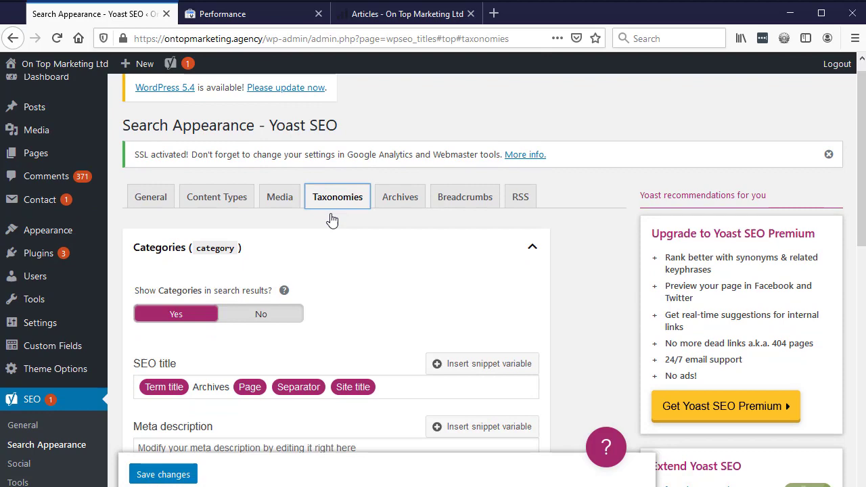
scroll(332, 221, "down", 1)
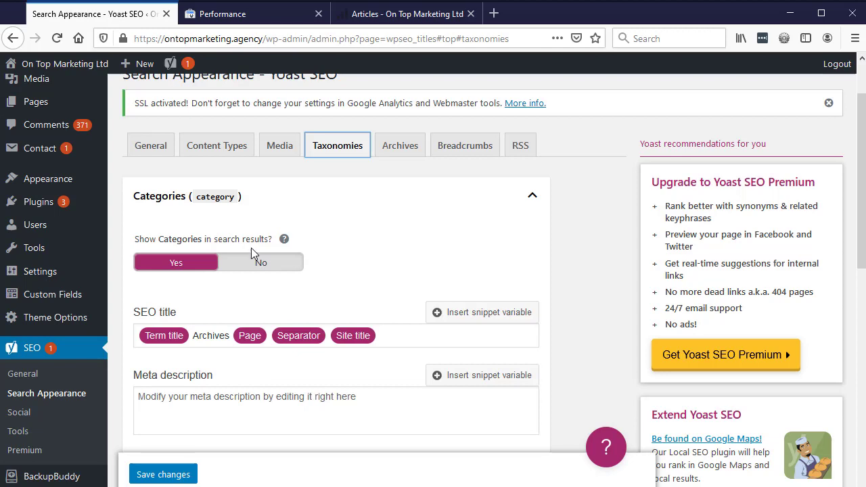
left_click(238, 265)
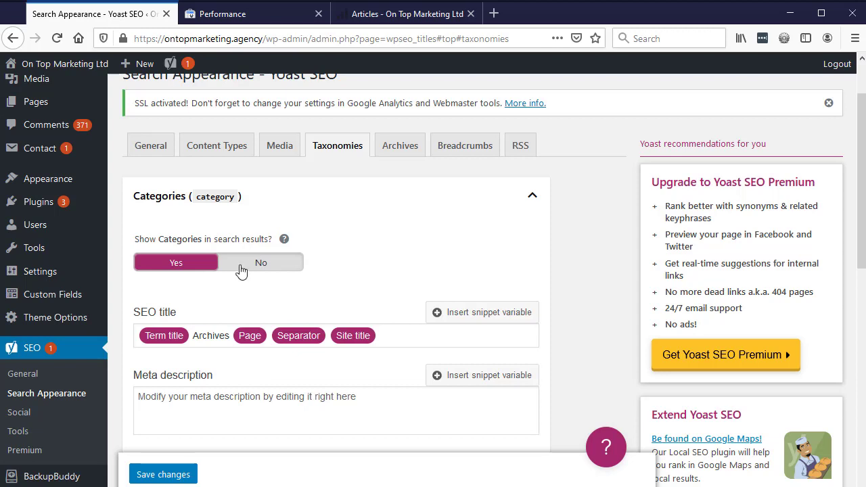
left_click(170, 473)
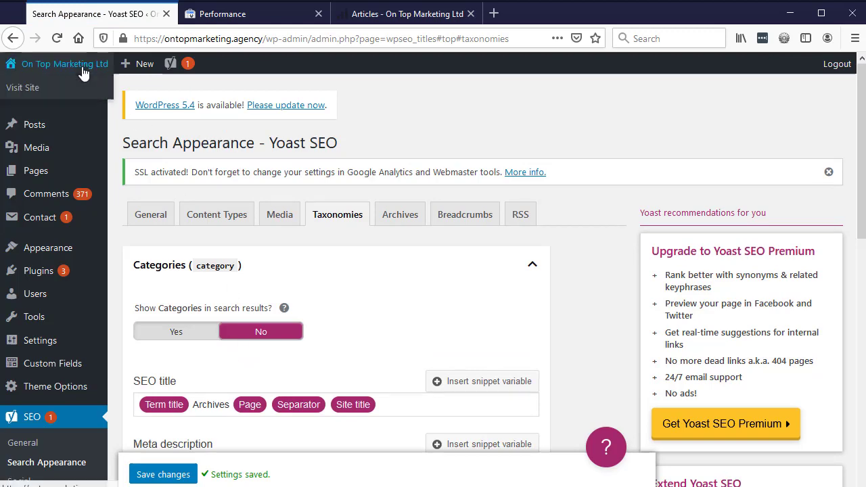
- View the WordPress category archive's page source and find its noindex robots value
right_click(108, 65)
left_click(142, 77)
left_click(247, 13)
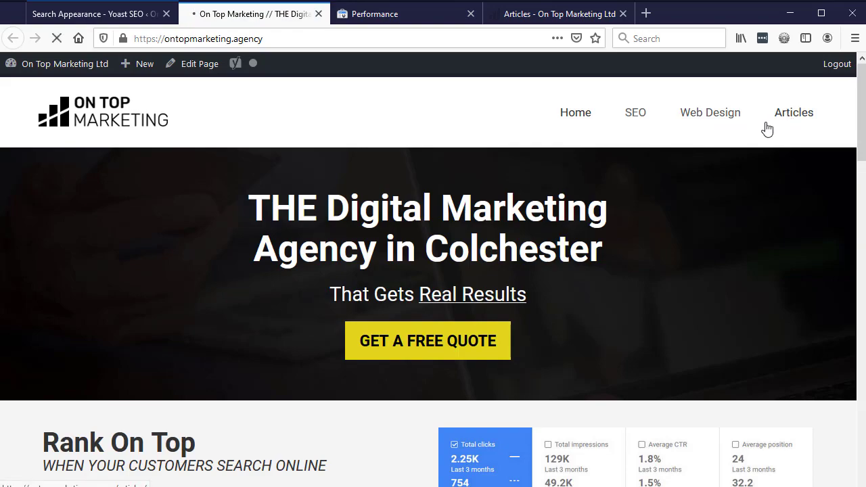
left_click(766, 129)
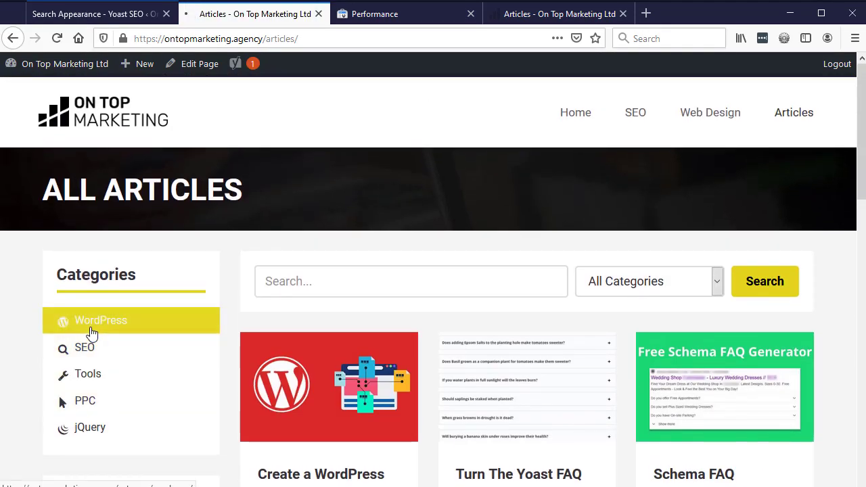
left_click(92, 334)
right_click(215, 253)
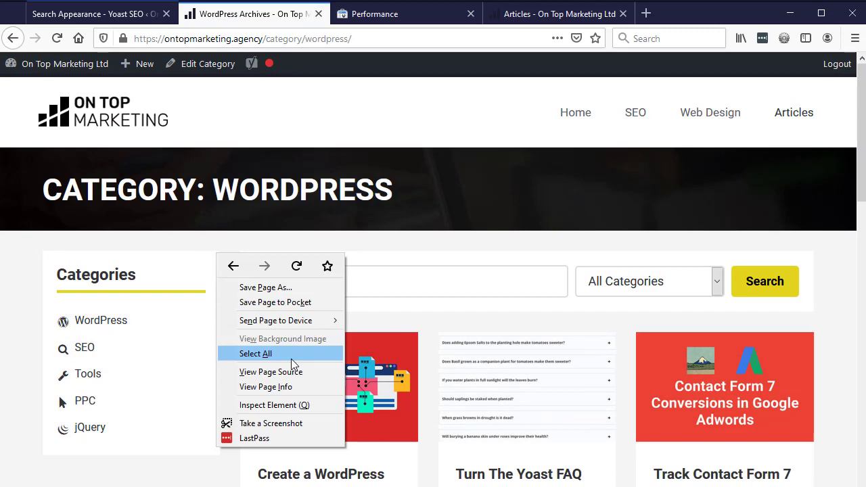
left_click(288, 371)
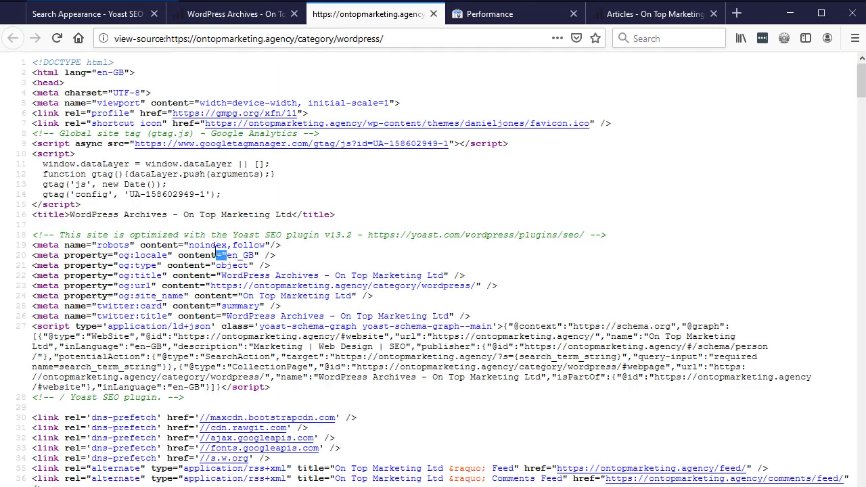
double_click(200, 245)
- Edit the source tab's address to load the site's sitemap_index.xml
left_click(247, 14)
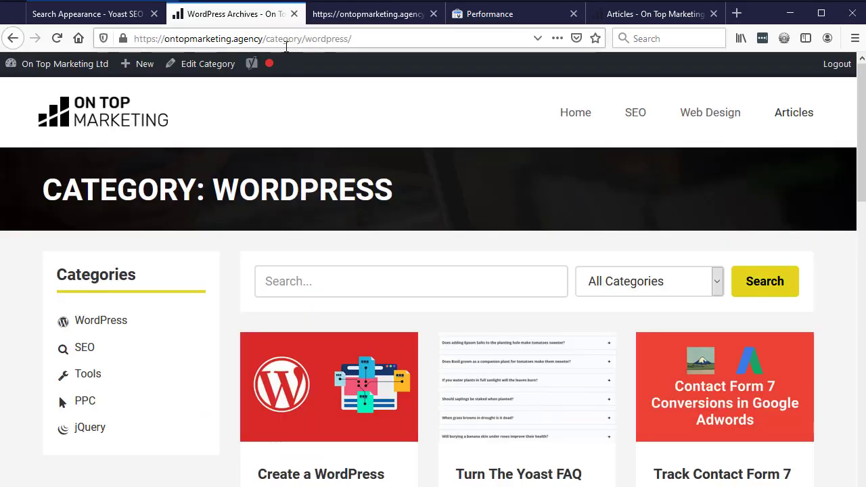
left_click(364, 20)
left_click(171, 39)
left_click_drag(172, 38, 1, 42)
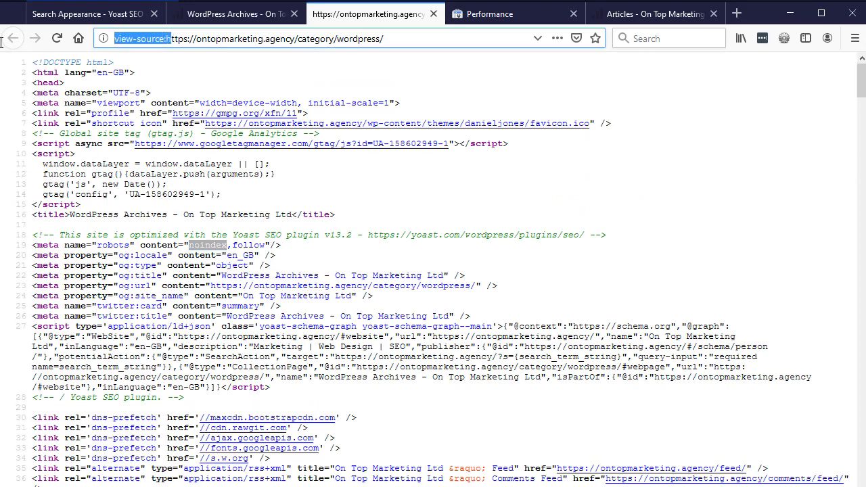
type("h")
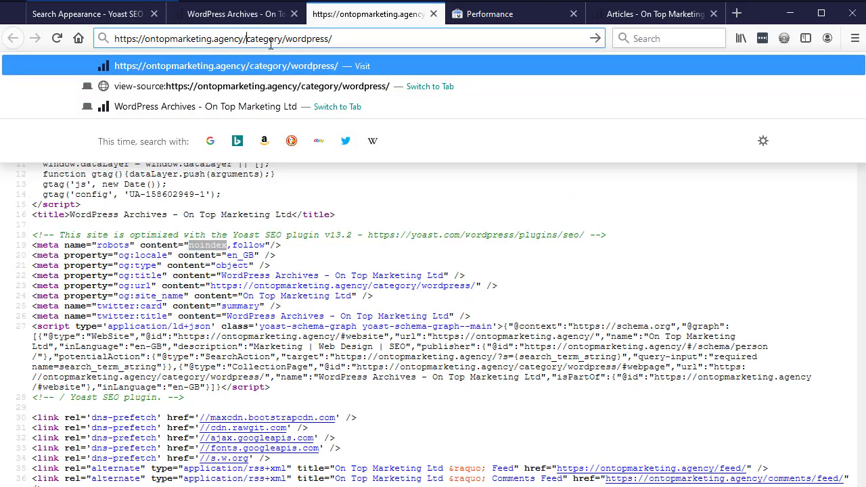
key("shift+End")
type("s")
key("Return")
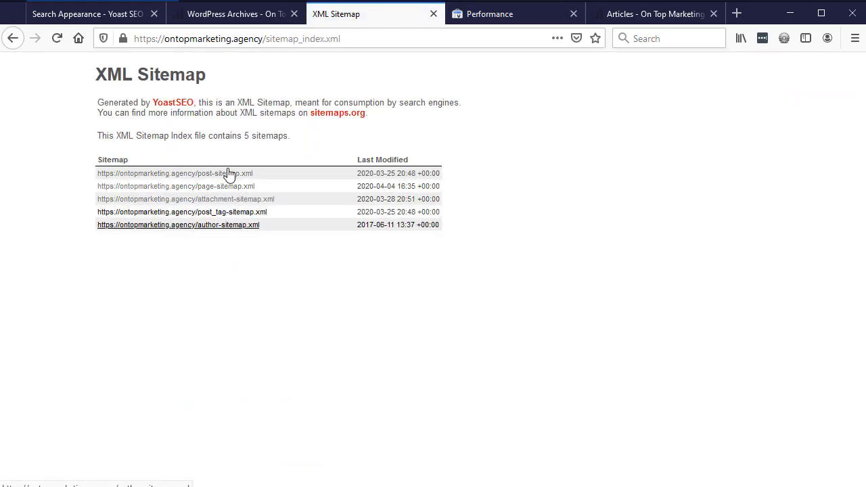
- Open post_tag-sitemap.xml with its 19 tag URLs and select the first, /tag/acf/
left_click(105, 15)
scroll(436, 399, "down", 2)
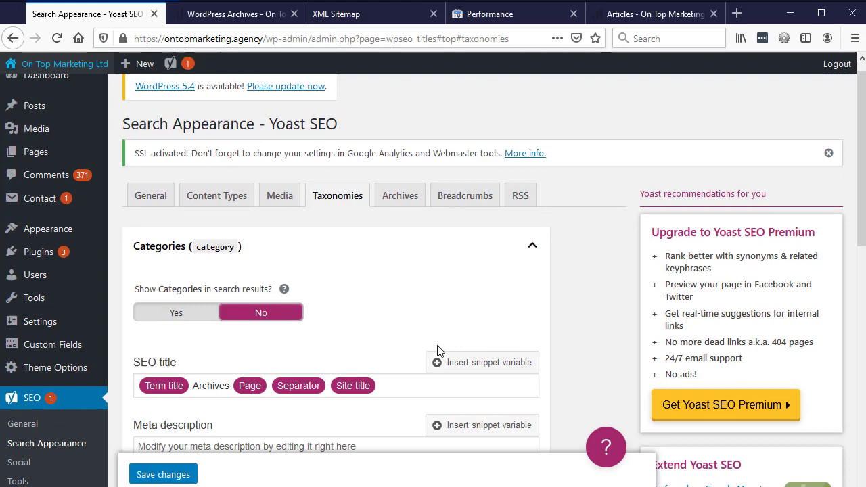
scroll(433, 394, "down", 5)
scroll(425, 348, "up", 1)
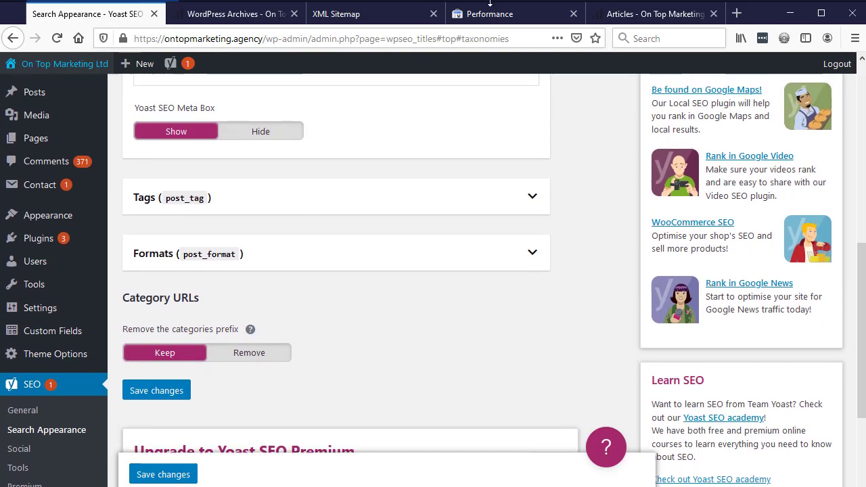
left_click(342, 17)
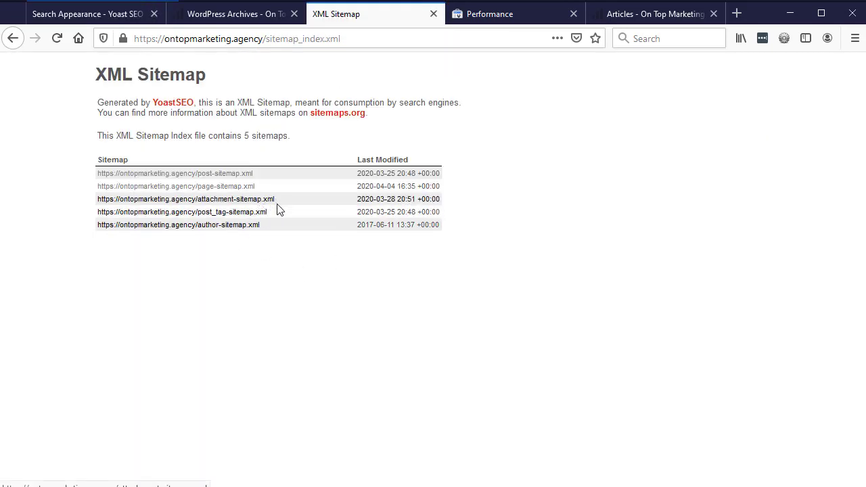
left_click(250, 213)
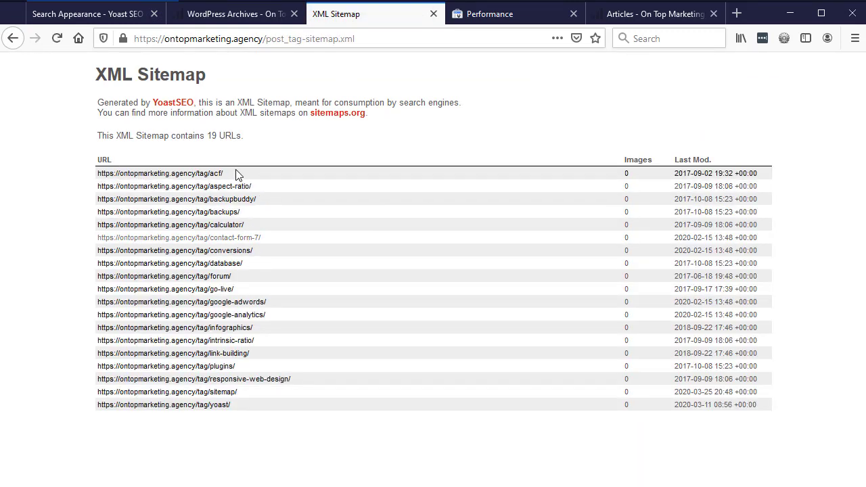
left_click_drag(237, 173, 88, 182)
key("ctrl+c")
left_click(478, 14)
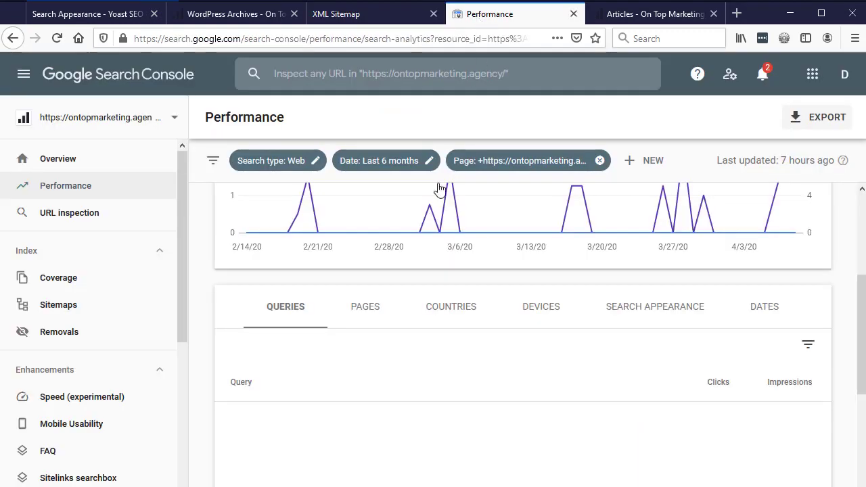
left_click(462, 165)
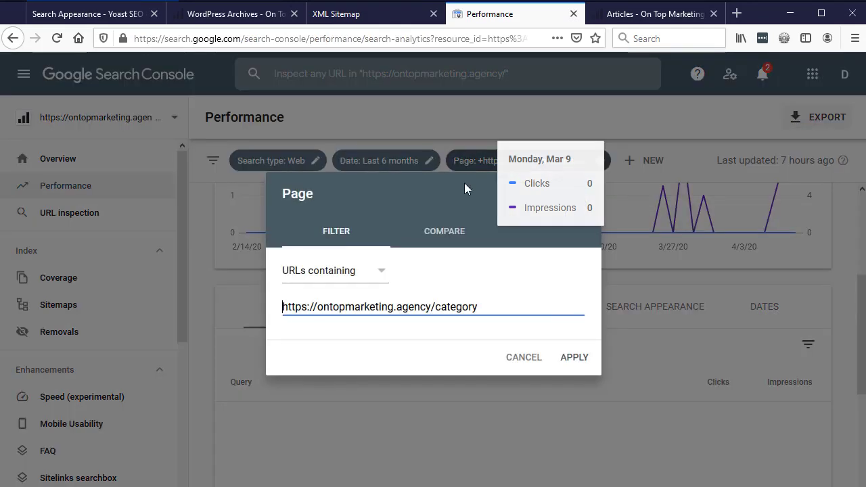
double_click(416, 306)
key("ctrl+a")
key("ctrl+v")
left_click_drag(455, 304, 792, 344)
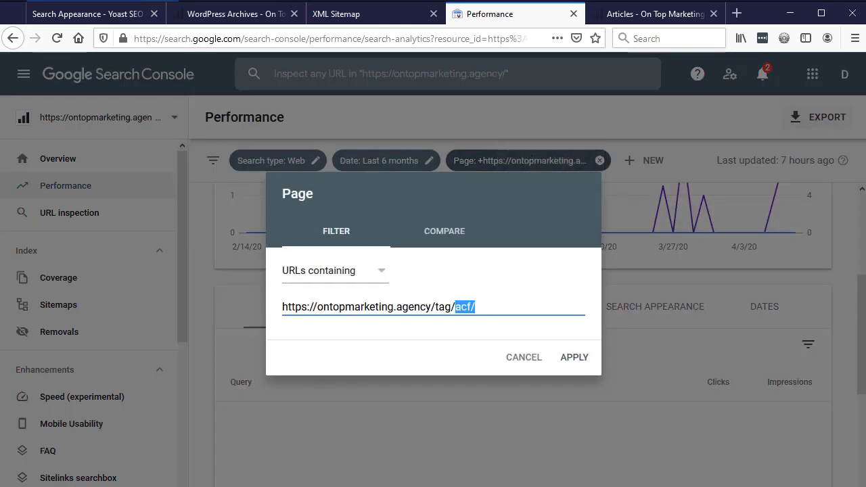
key("BackSpace")
left_click(575, 359)
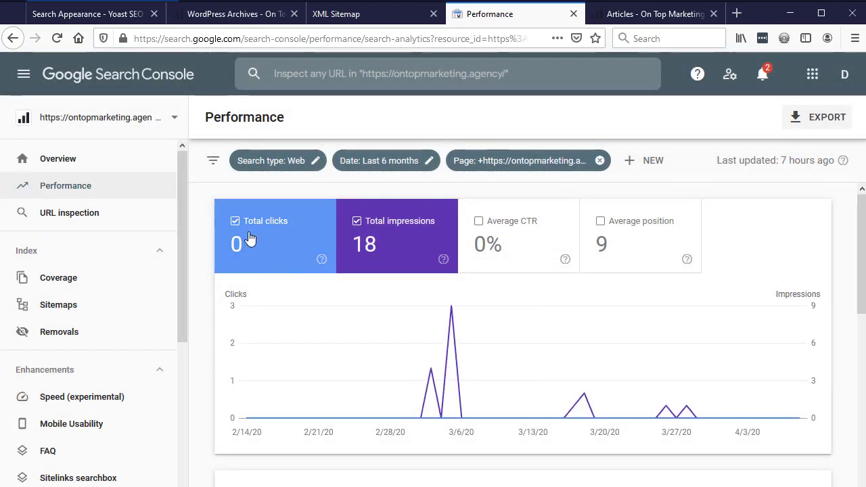
- List the tag pages receiving impressions in the Pages table
scroll(386, 257, "down", 2)
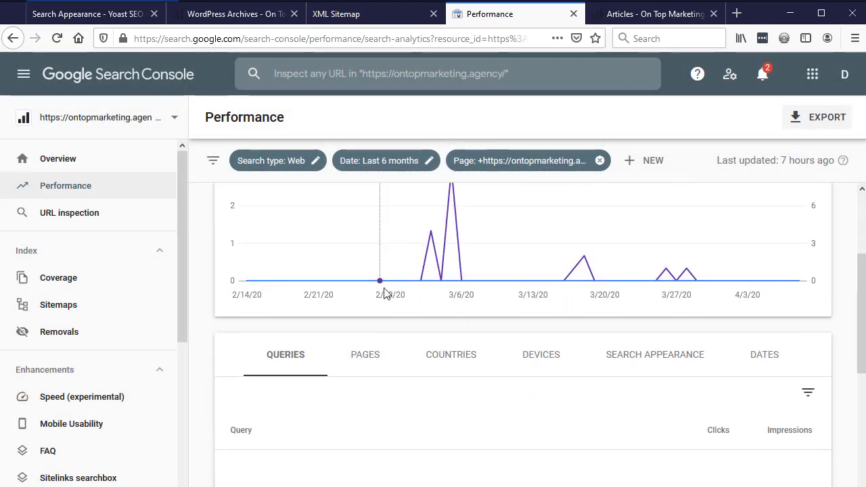
scroll(328, 268, "down", 2)
left_click(369, 222)
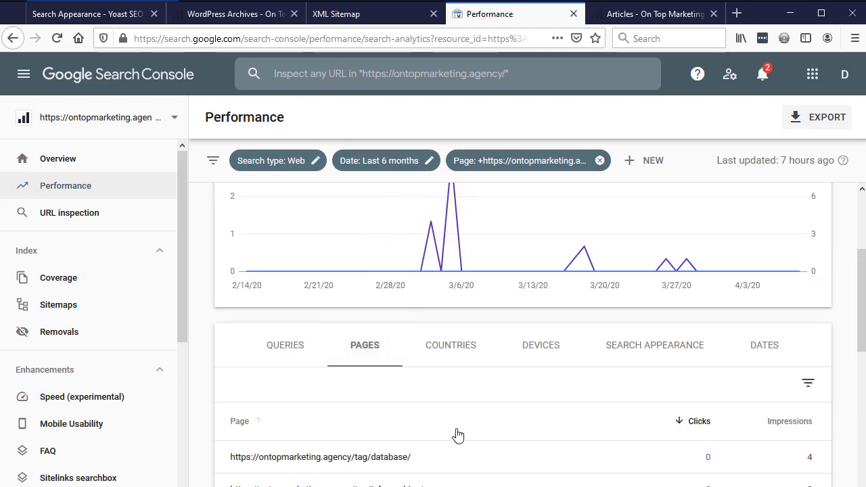
scroll(458, 435, "down", 5)
scroll(483, 373, "up", 7)
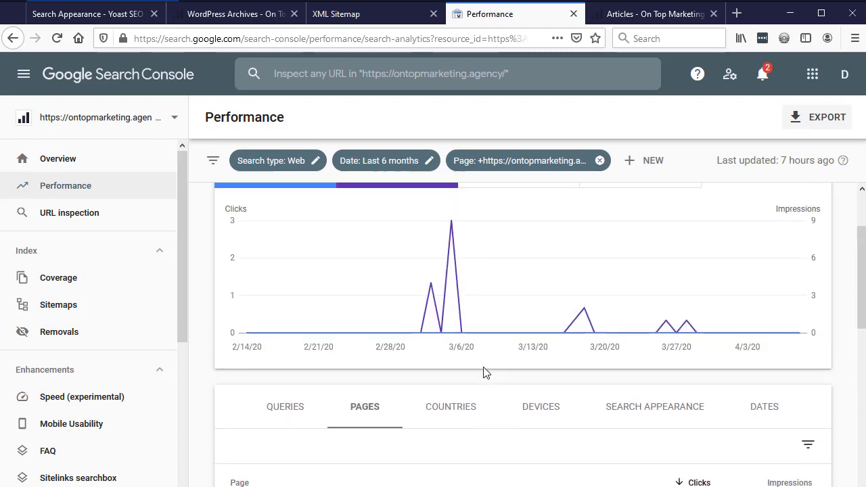
scroll(483, 373, "down", 2)
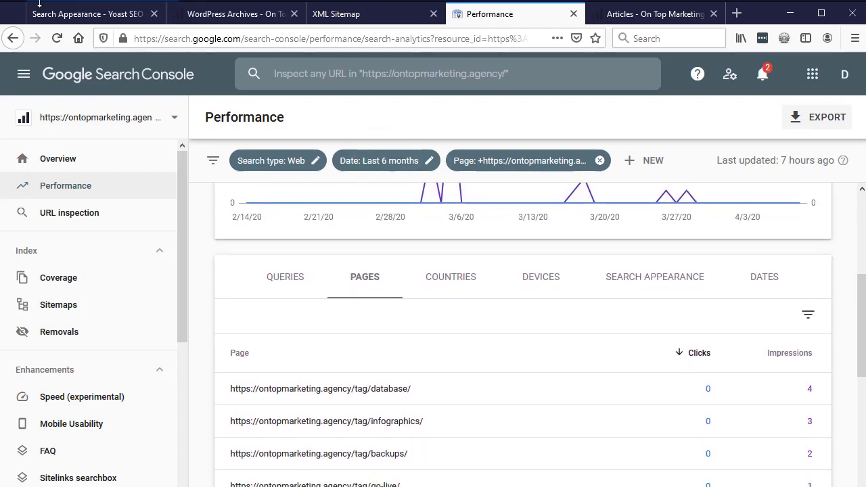
left_click(40, 10)
- Expand Tags, set 'Show Tags in search results' to No, and save the taxonomy settings
left_click(281, 208)
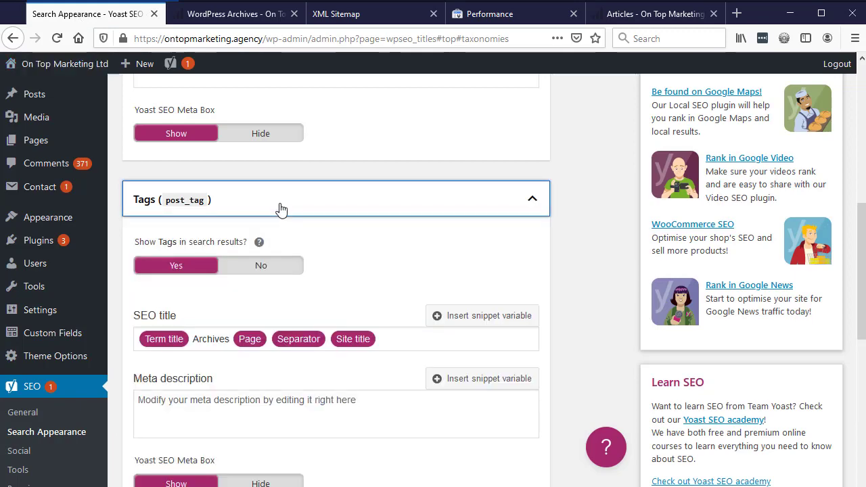
left_click(233, 272)
left_click(237, 194)
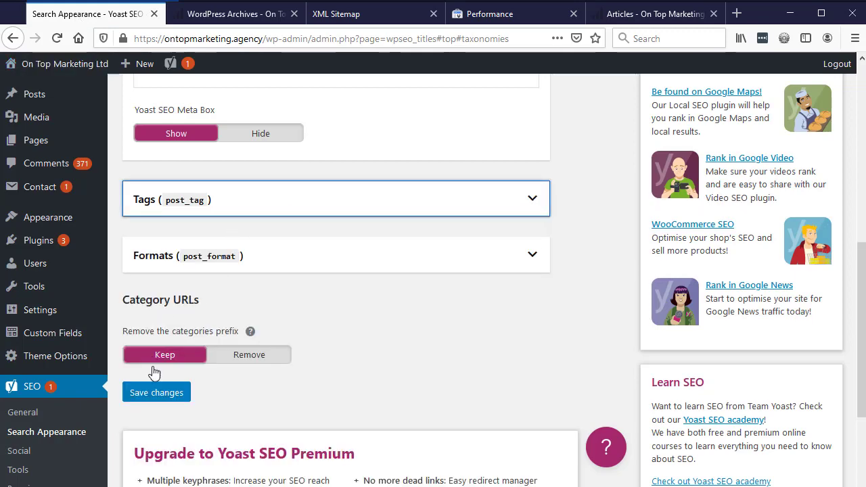
left_click(156, 391)
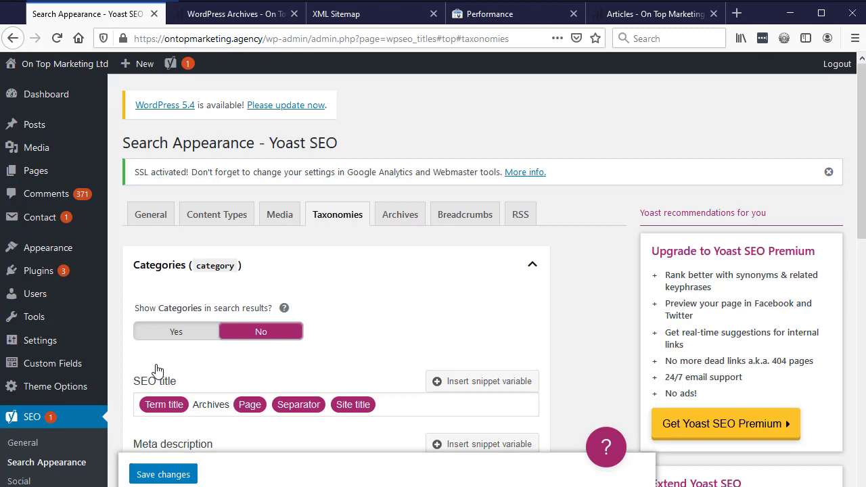
- Confirm the post_tag sitemap now returns 404 and the refreshed sitemap index lists four sitemaps
left_click(316, 5)
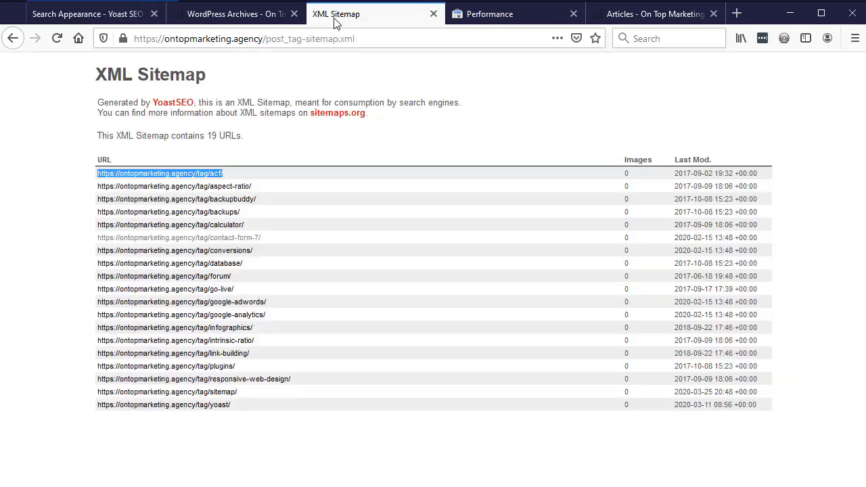
left_click(57, 38)
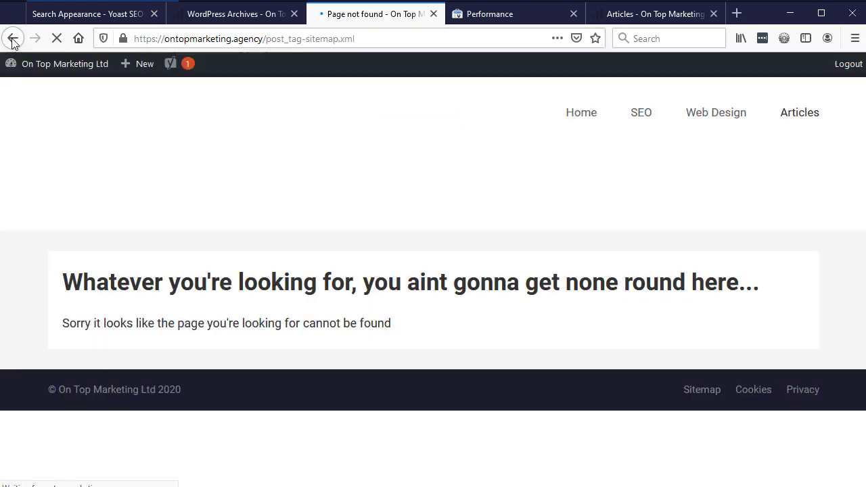
left_click(12, 37)
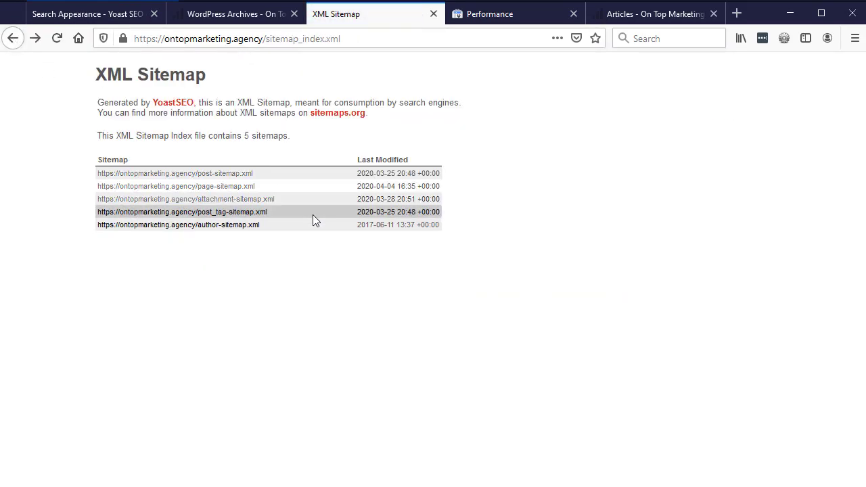
left_click(58, 42)
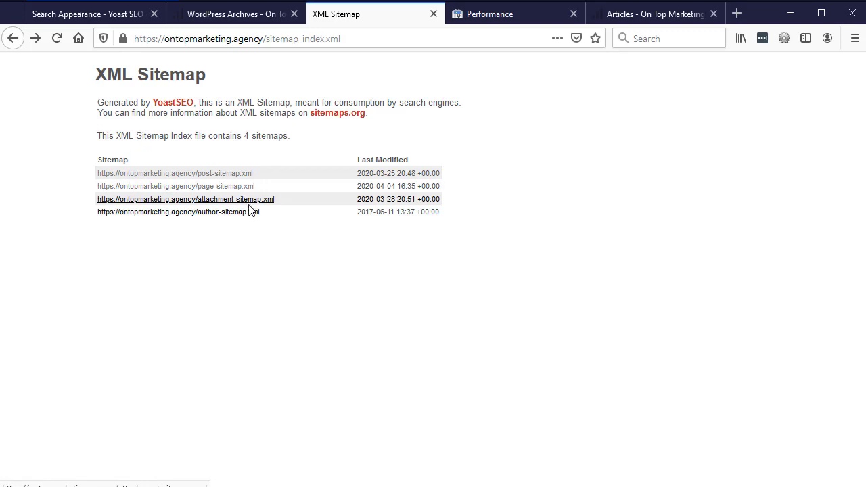
left_click(94, 13)
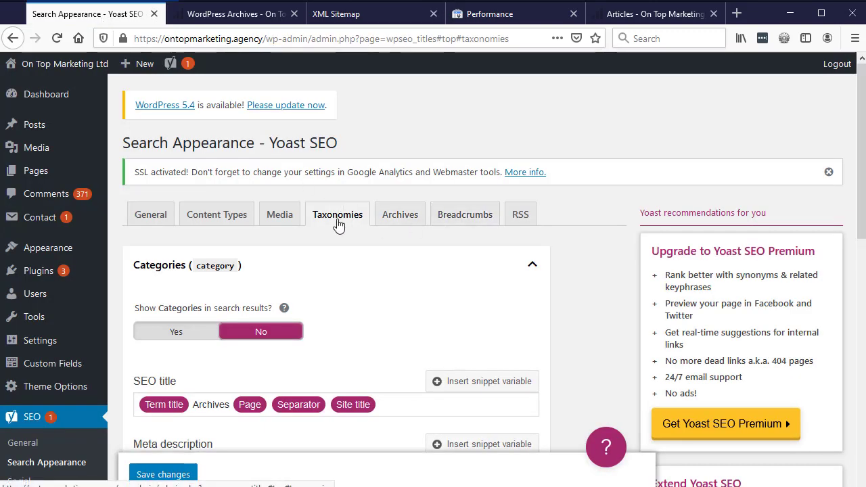
- Show the Archives tab of Yoast Search Appearance with its author archives options
scroll(319, 226, "down", 6)
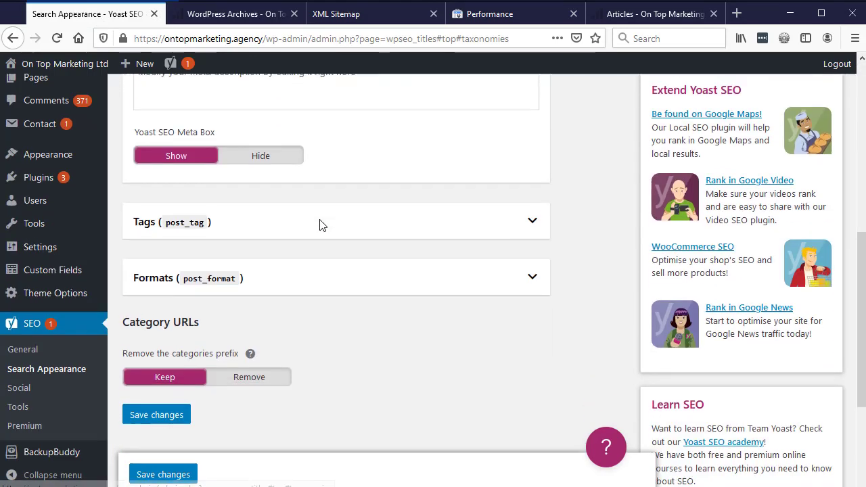
scroll(319, 226, "up", 6)
left_click(398, 211)
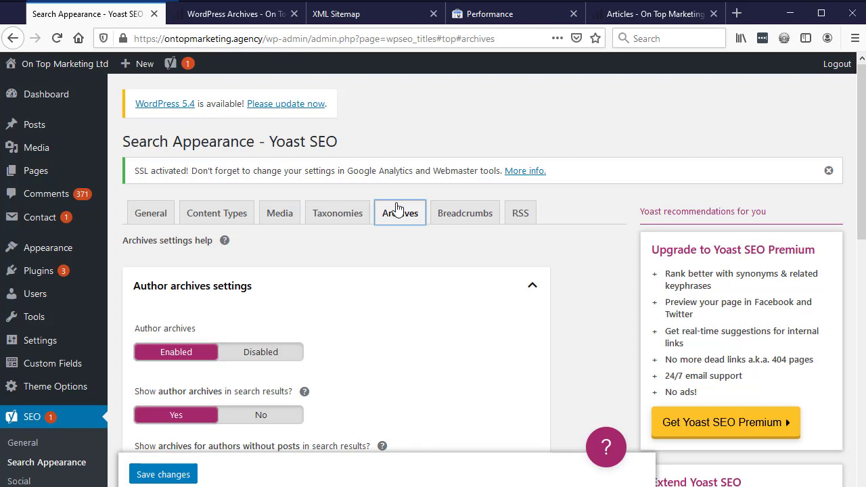
- Set 'Show author archives in search results' to No and save the changes
scroll(392, 272, "down", 3)
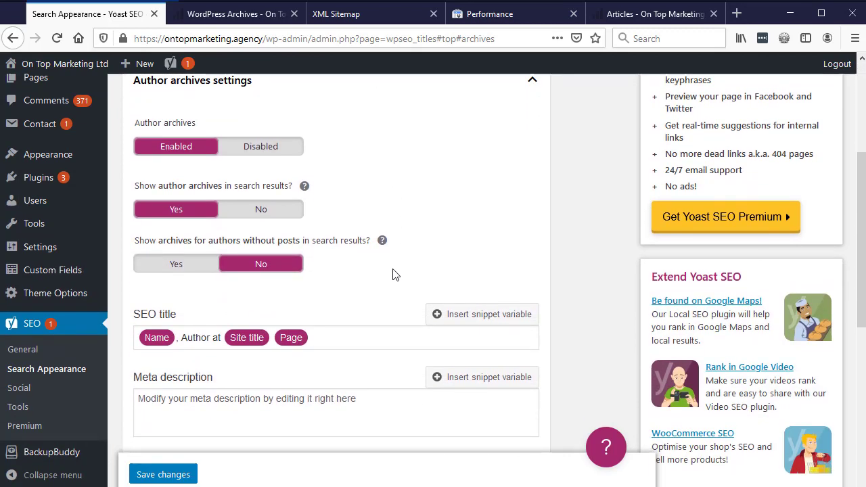
scroll(238, 215, "up", 1)
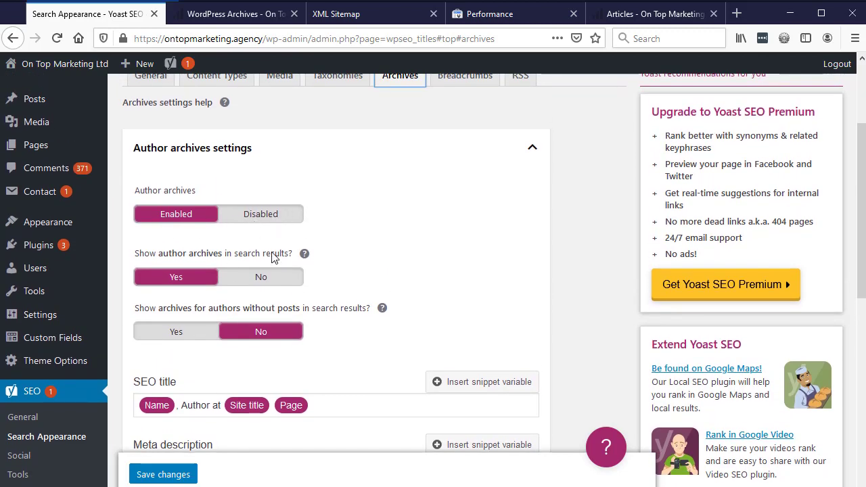
left_click(270, 283)
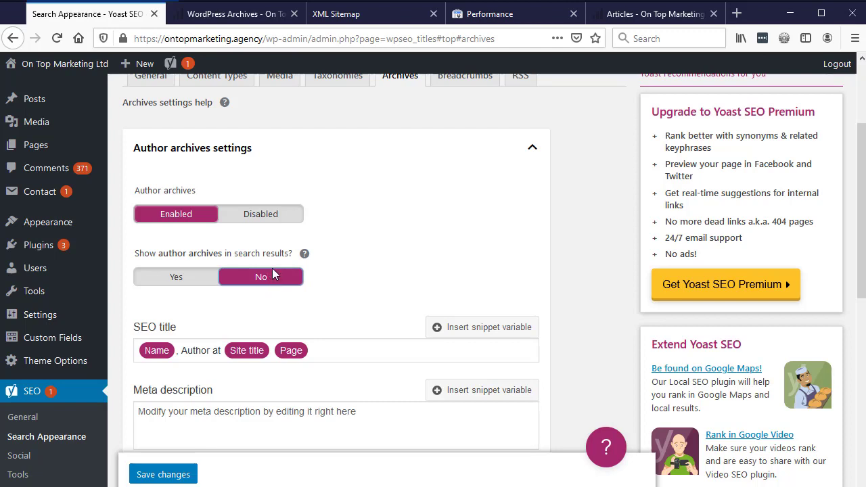
left_click(163, 474)
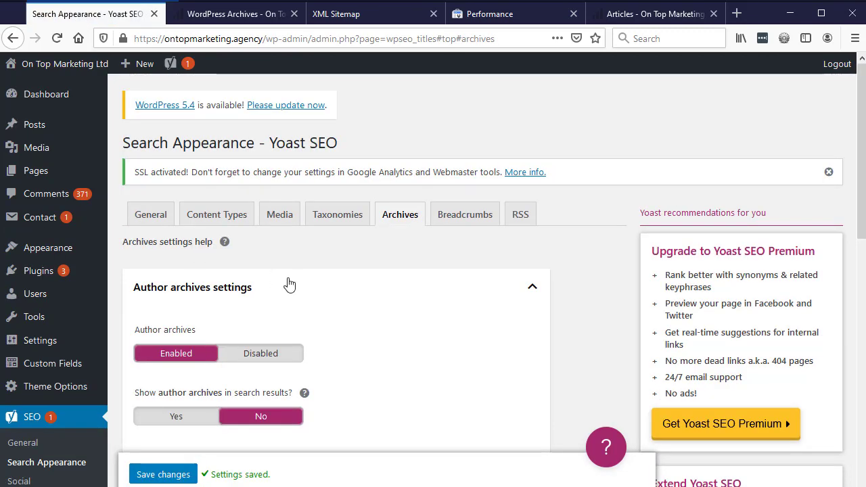
- Reload the sitemap index to verify only 3 sitemaps remain, with author-sitemap removed
left_click(366, 15)
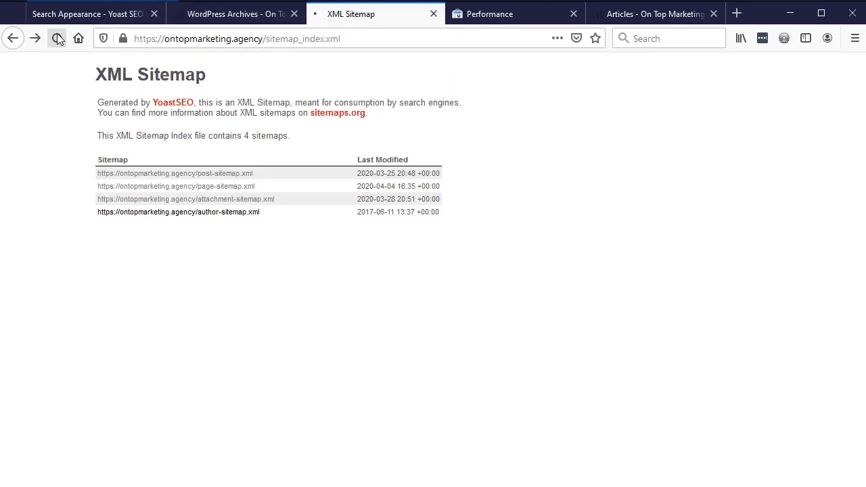
left_click(58, 38)
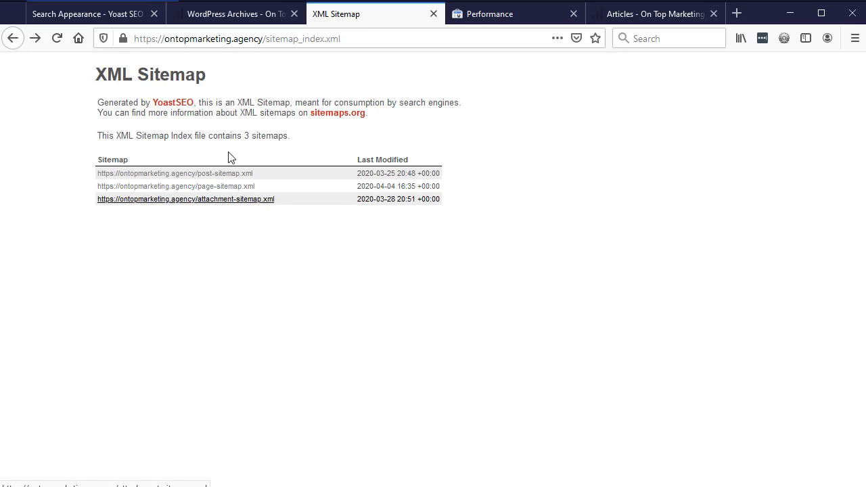
left_click(112, 14)
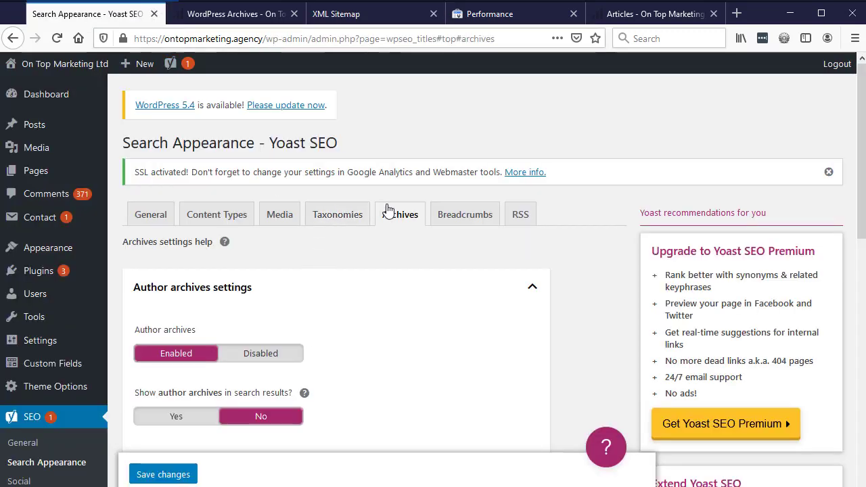
- Show the Media tab of Yoast Search Appearance with its attachment URL settings
left_click(280, 223)
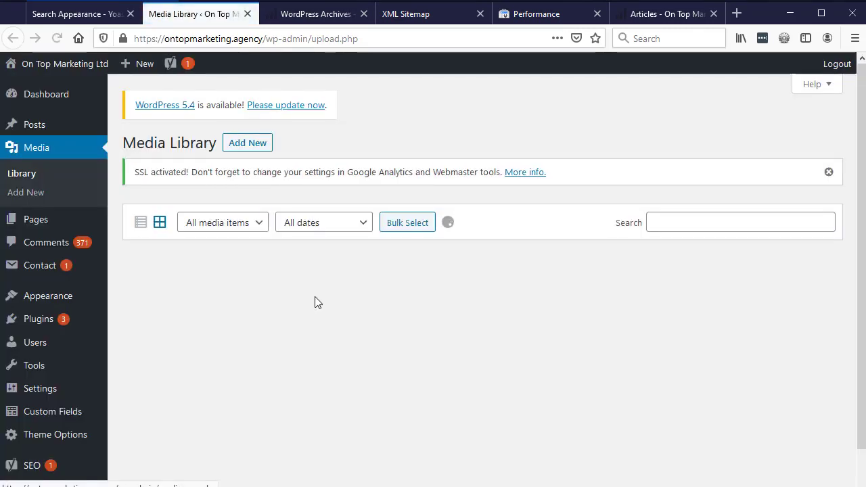
- View the Organic Ecommerce SEO chart's attachment page at /organic-ecommerce-seo/ and select its URL
left_click(299, 325)
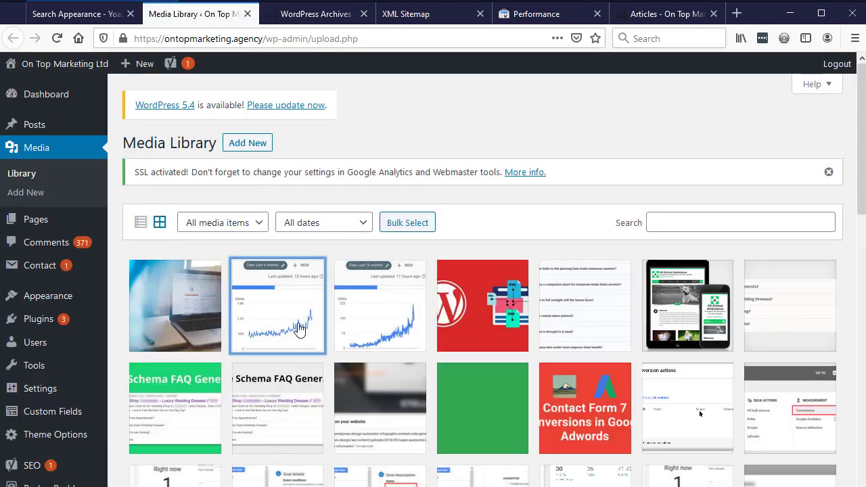
scroll(620, 202, "down", 2)
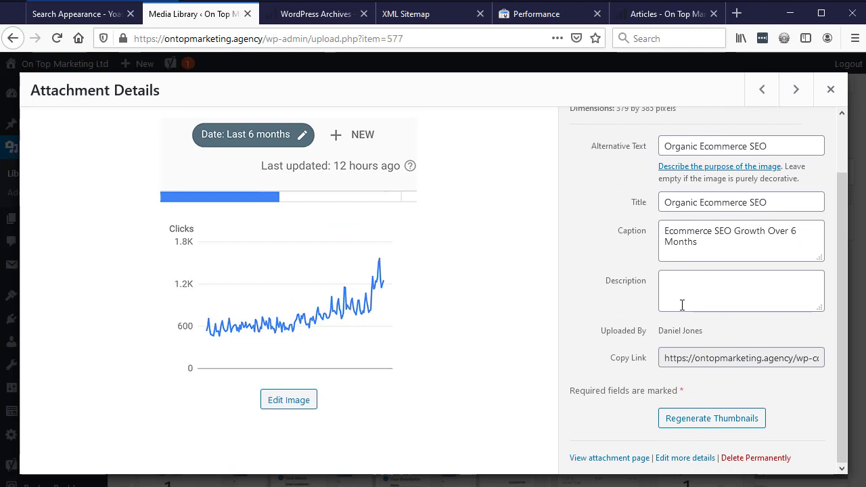
left_click(627, 458)
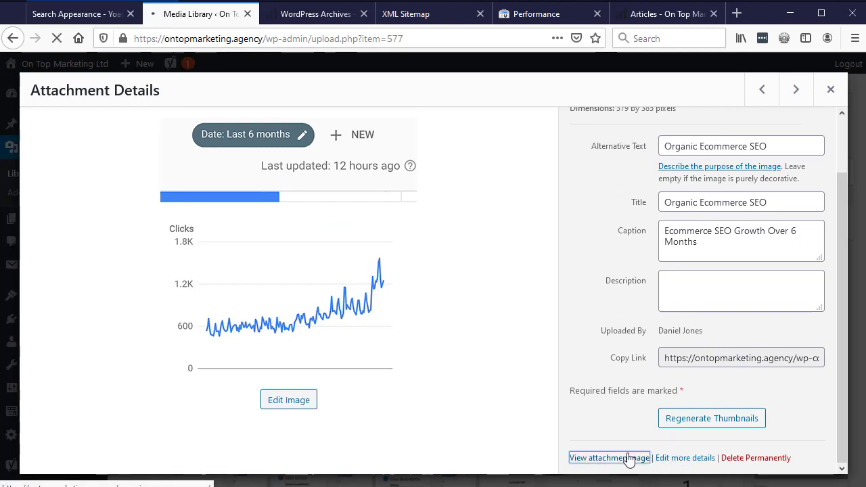
scroll(282, 309, "down", 2)
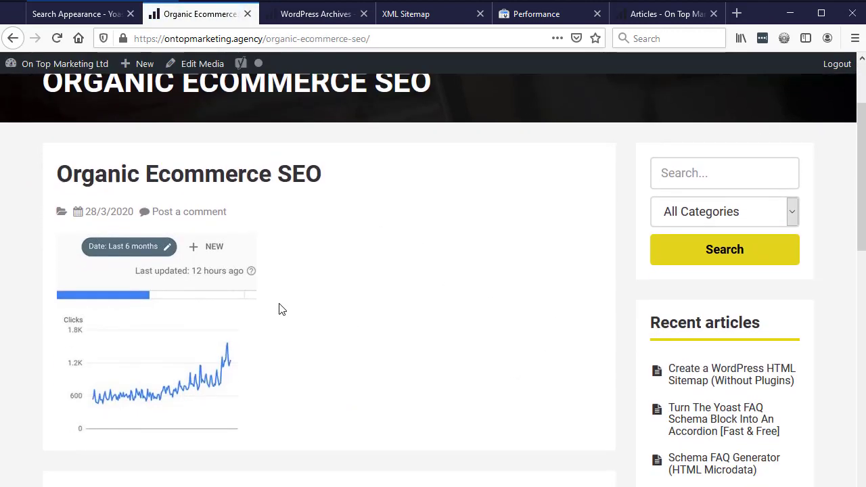
scroll(277, 309, "up", 2)
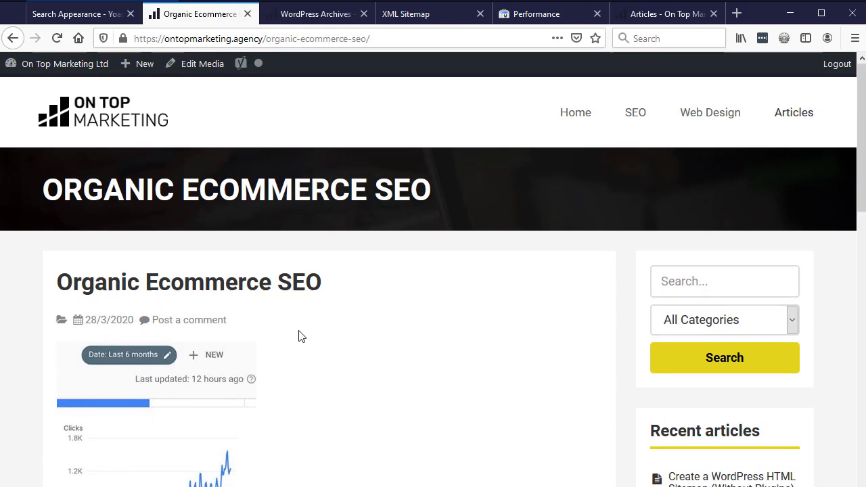
left_click(249, 40)
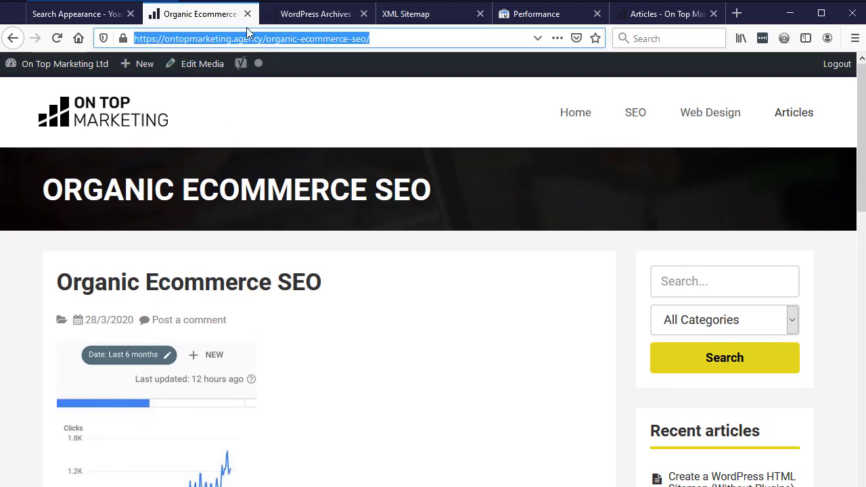
scroll(222, 276, "down", 5)
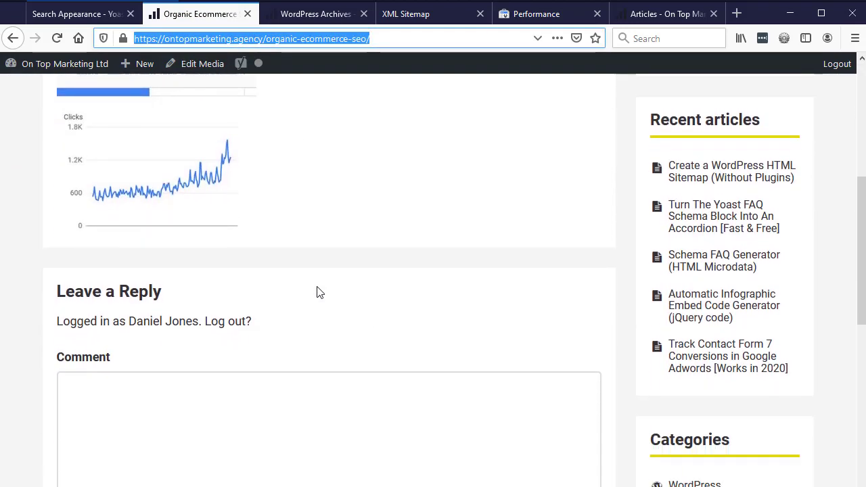
scroll(352, 318, "down", 3)
scroll(380, 332, "up", 7)
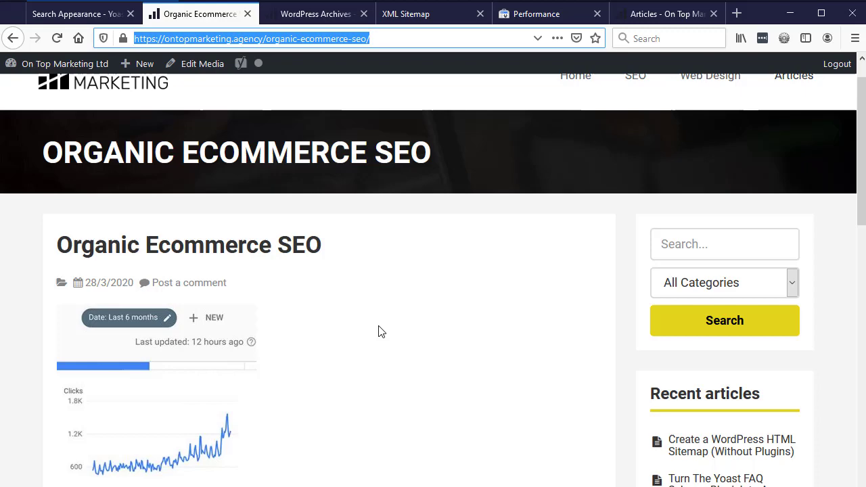
- Save Redirect attachment URLs as Yes and reload the attachment page to test the redirect
left_click(75, 17)
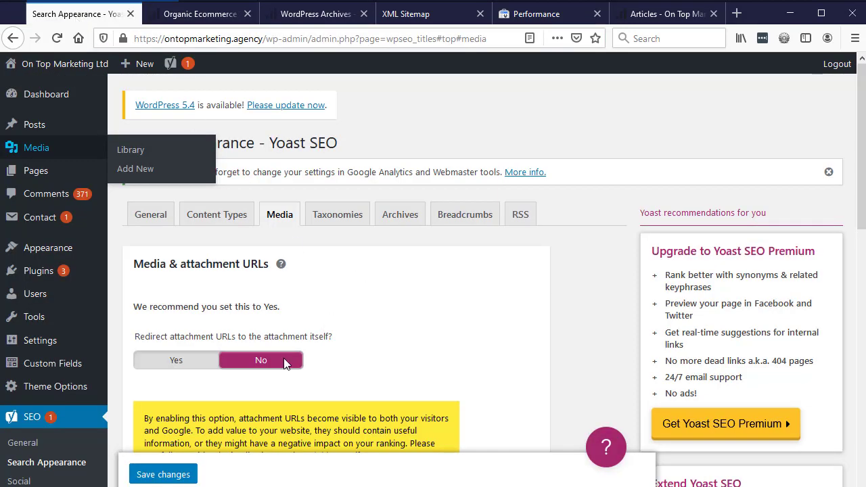
left_click(189, 363)
left_click(167, 436)
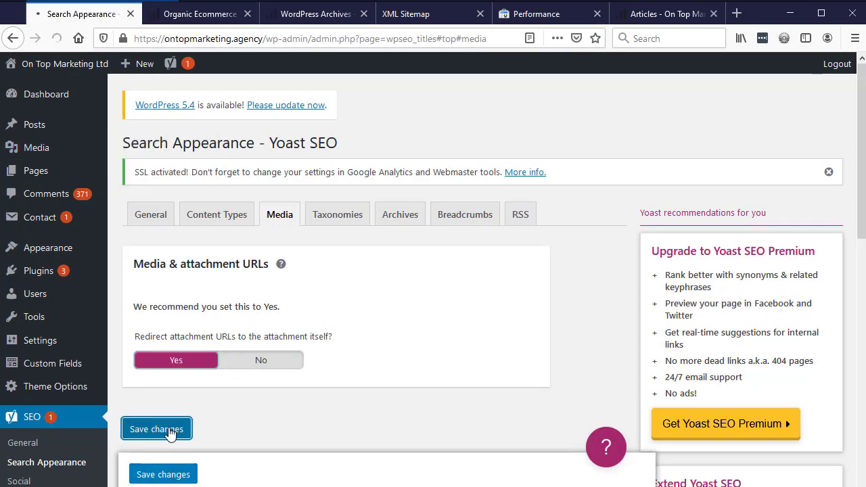
left_click(199, 21)
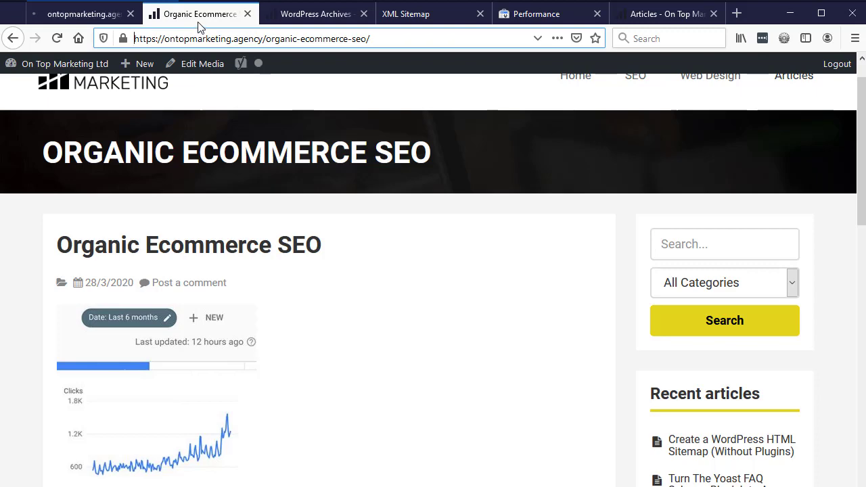
key("F5")
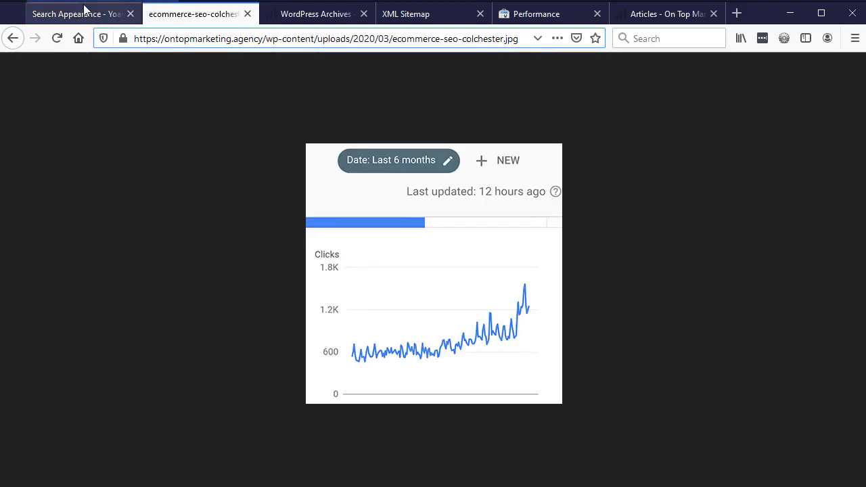
- Set Redirect attachment URLs back to No and save the changes
left_click(85, 14)
left_click(255, 360)
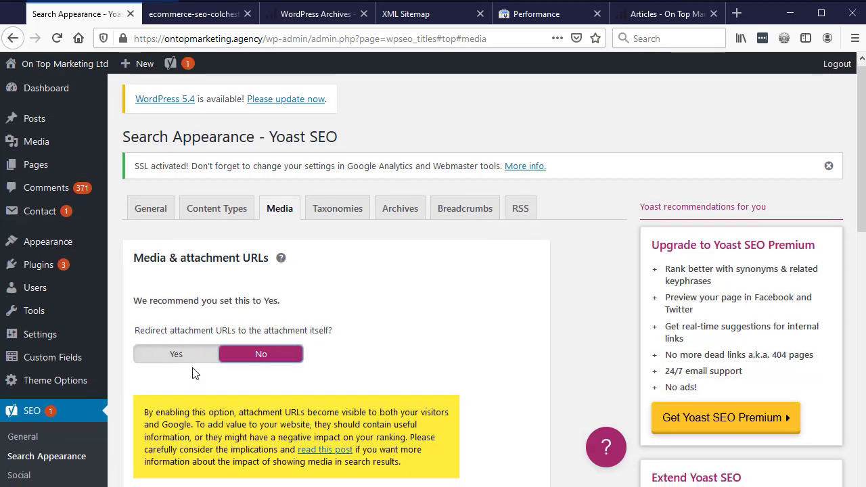
scroll(198, 397, "down", 6)
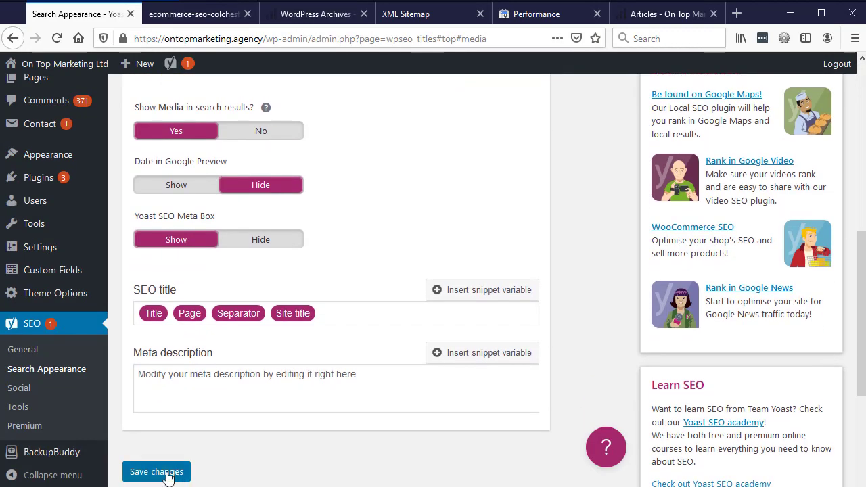
left_click(167, 473)
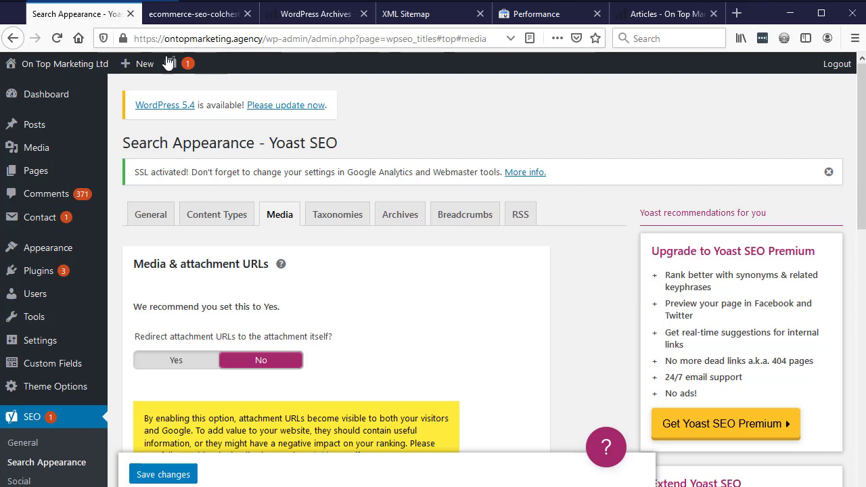
- Go from the image file page back to the Organic Ecommerce SEO image's Attachment Details
left_click(162, 15)
left_click(97, 16)
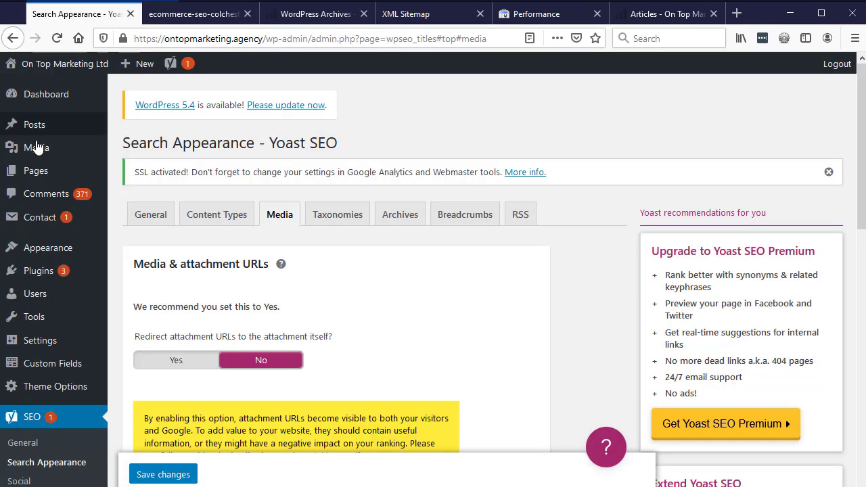
left_click(180, 17)
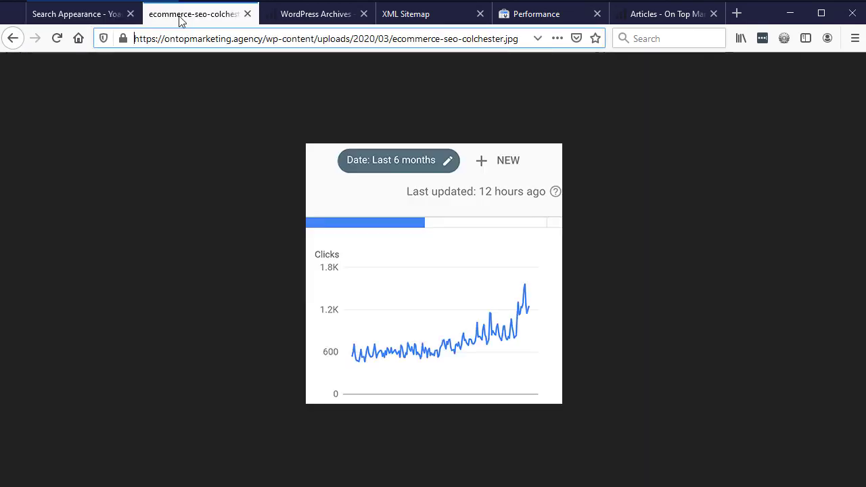
left_click(14, 38)
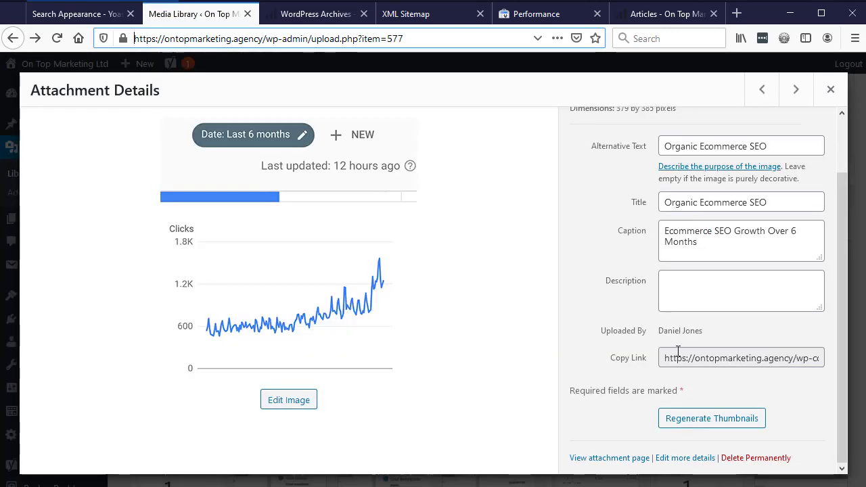
- Enter 'testing testing 123' as the image's description
left_click(731, 293)
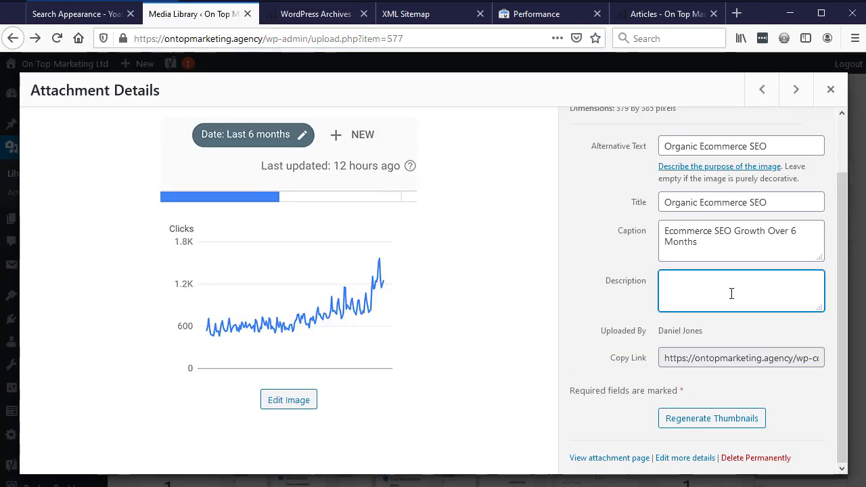
type("testing testing")
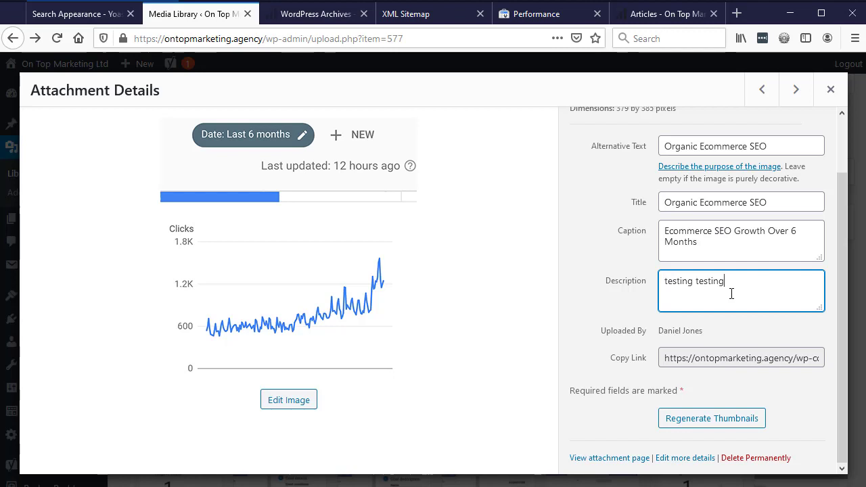
type(" 12")
key("BackSpace")
type("123")
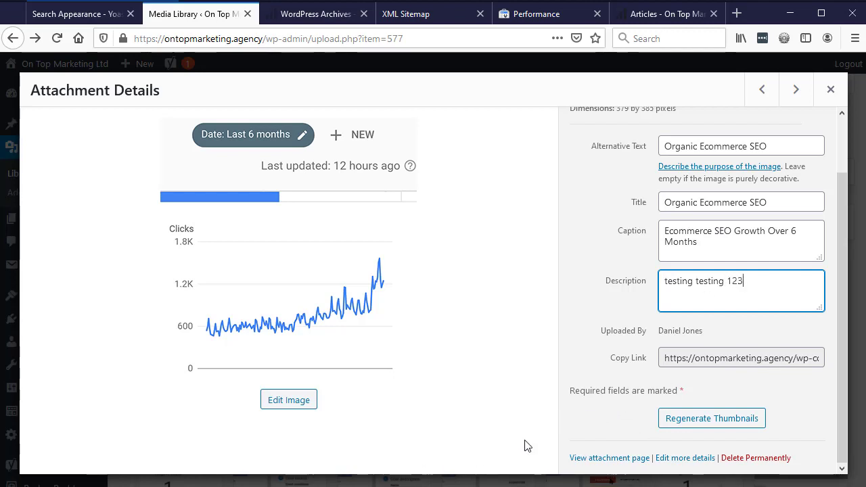
- Check the image's attachment page for the 'testing testing 123' description, then edit the media
left_click(830, 90)
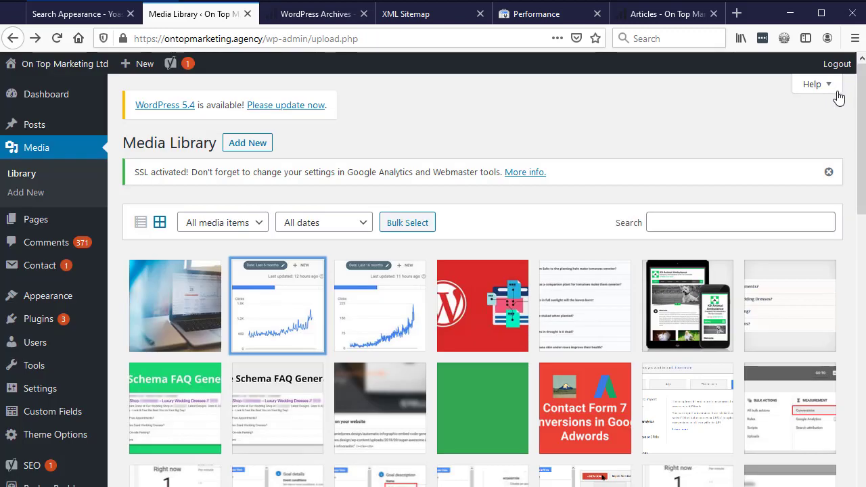
left_click(267, 318)
scroll(654, 409, "down", 2)
left_click(611, 459)
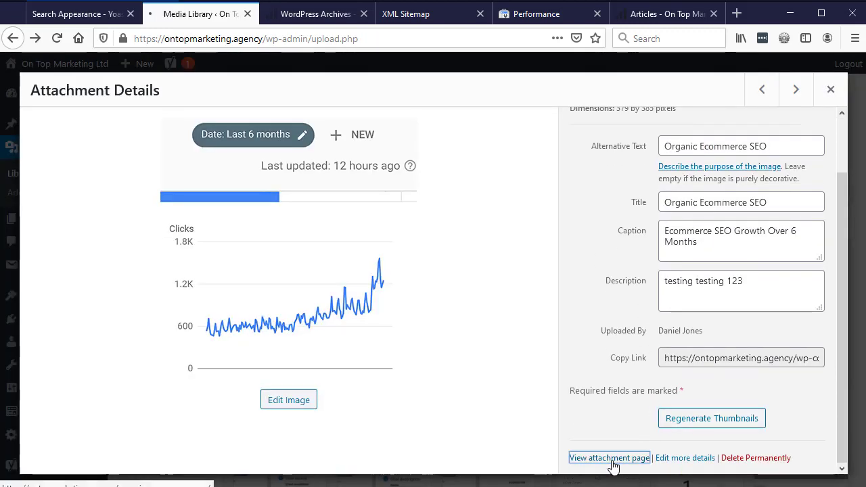
scroll(294, 315, "down", 5)
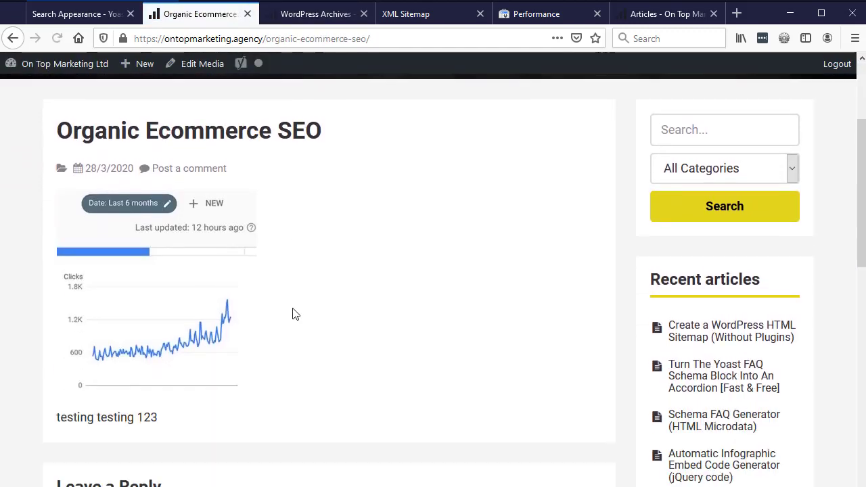
triple_click(117, 228)
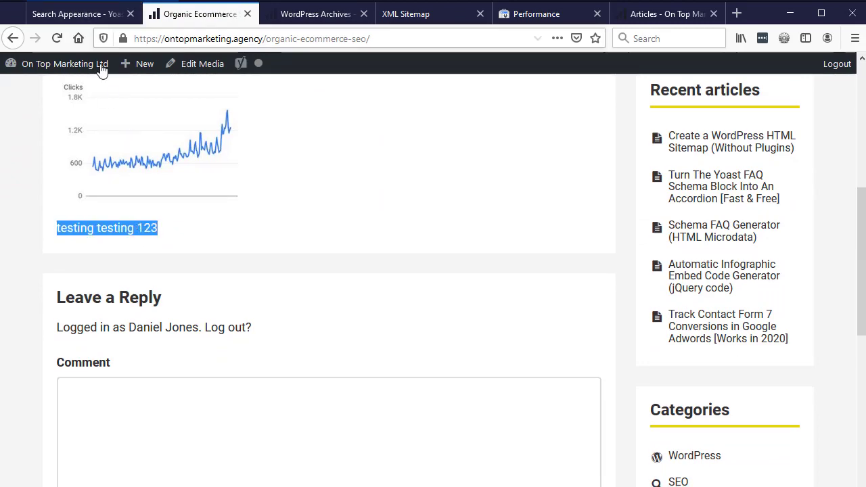
left_click(194, 65)
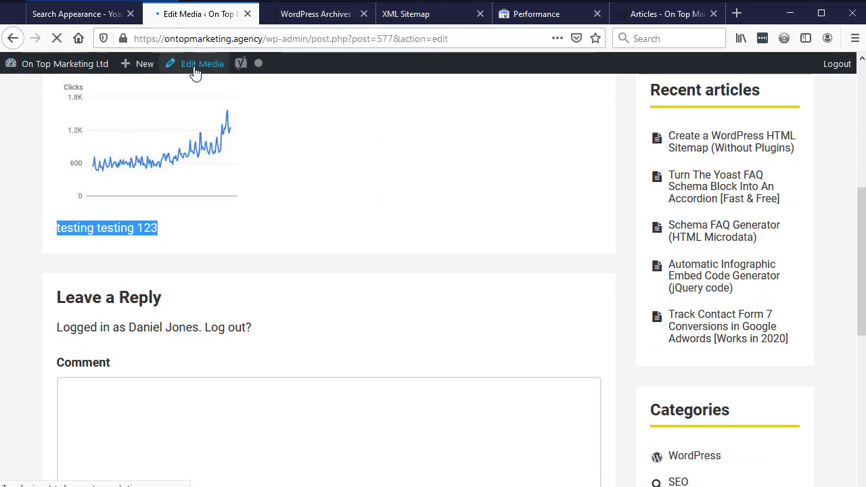
- Delete the entire Description text and update the media file
scroll(595, 350, "down", 5)
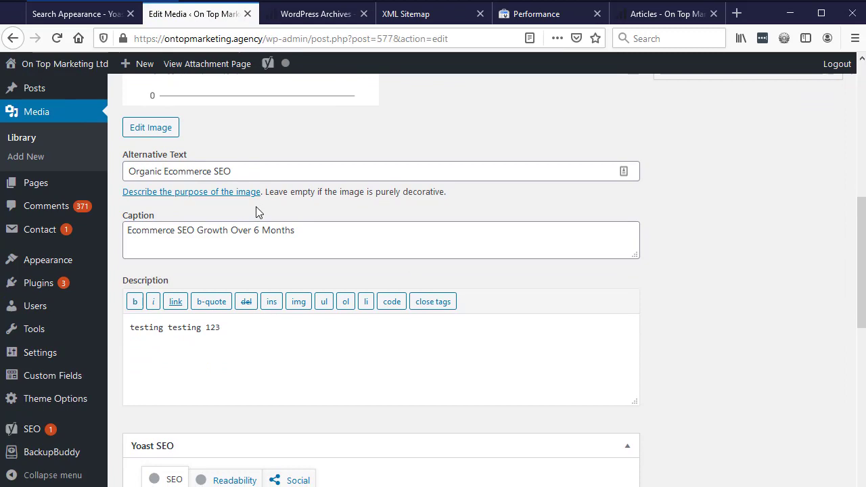
scroll(324, 284, "down", 3)
left_click(274, 164)
key("ctrl+a")
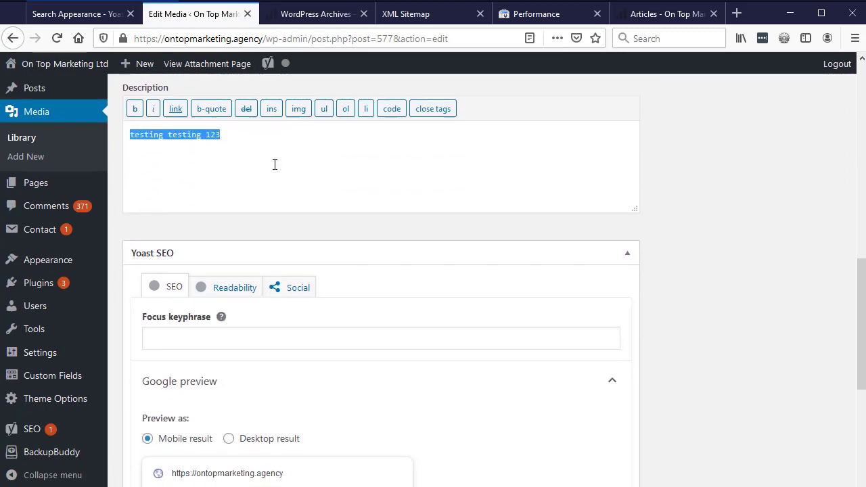
key("BackSpace")
scroll(764, 311, "up", 8)
scroll(766, 312, "up", 3)
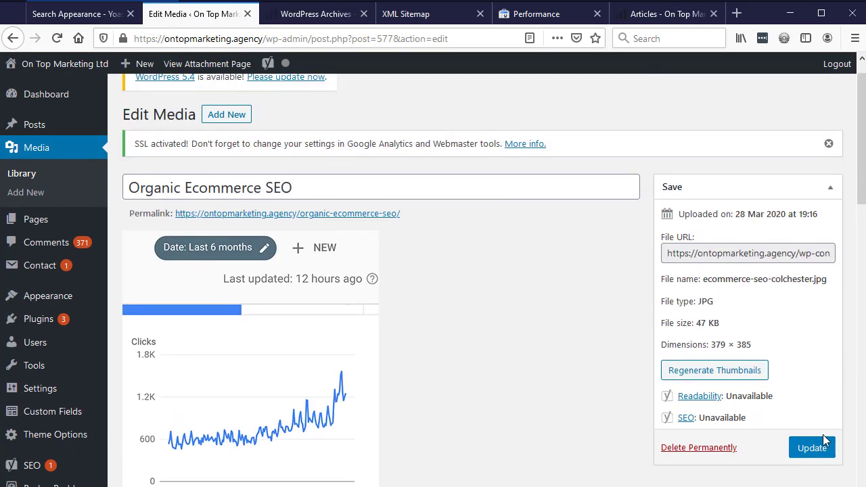
left_click(821, 448)
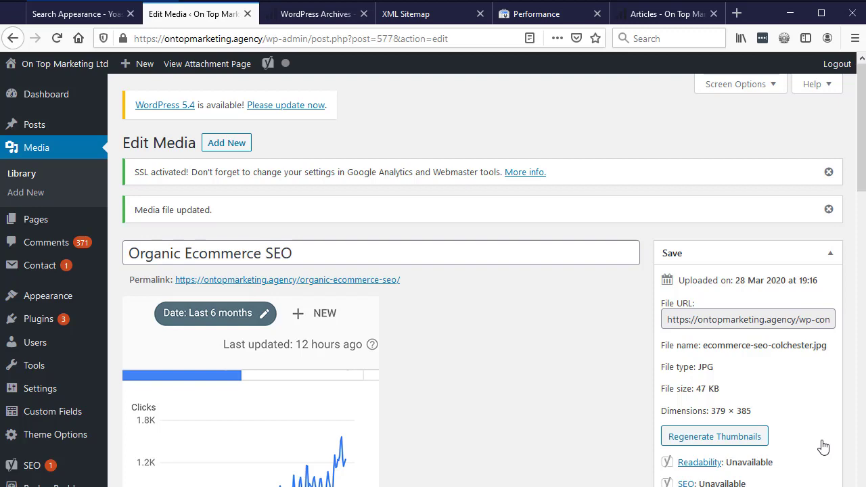
scroll(309, 305, "down", 3)
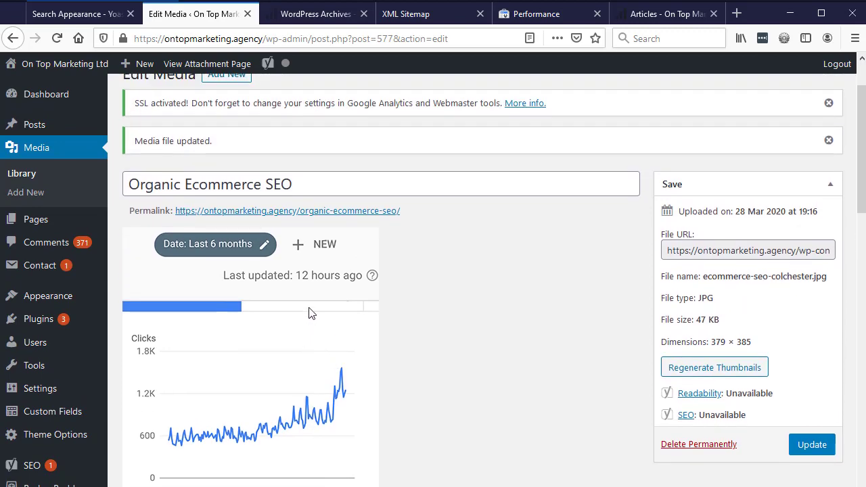
- Remove the Page filter from the Performance report and view pages 11–20 of 50
left_click(506, 20)
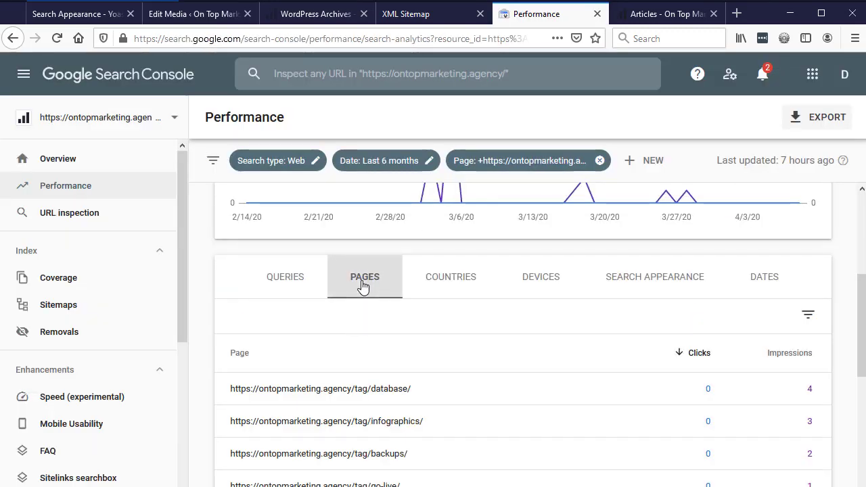
left_click(599, 160)
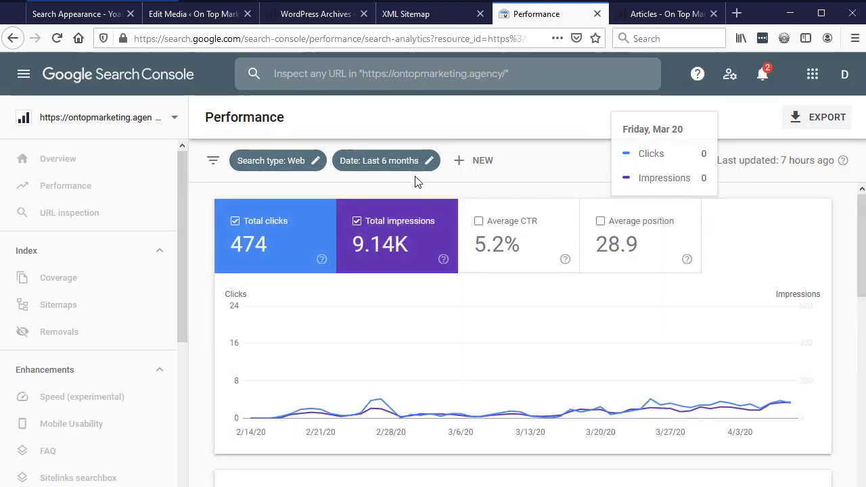
scroll(503, 248, "down", 10)
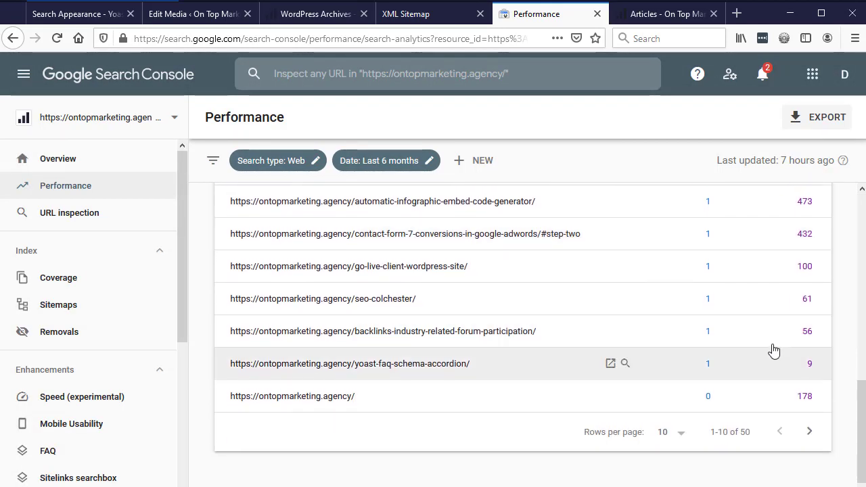
scroll(774, 351, "up", 5)
scroll(680, 344, "down", 5)
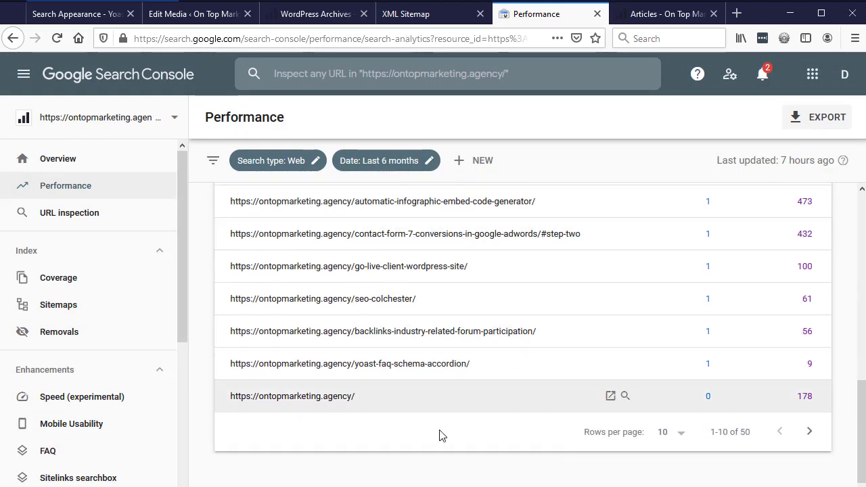
left_click(809, 431)
scroll(795, 349, "up", 1)
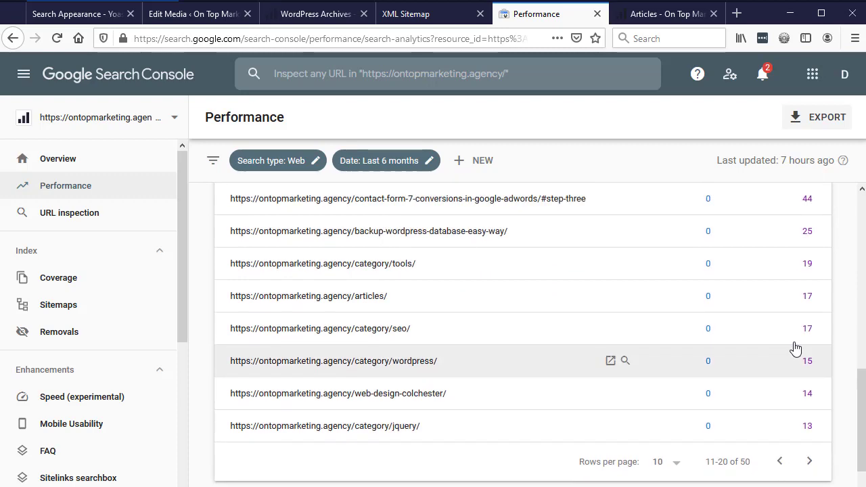
scroll(795, 348, "up", 4)
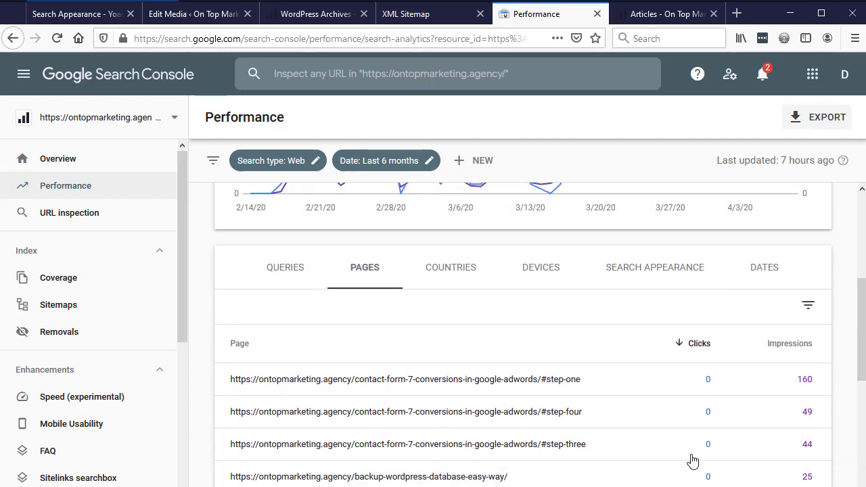
scroll(692, 460, "down", 4)
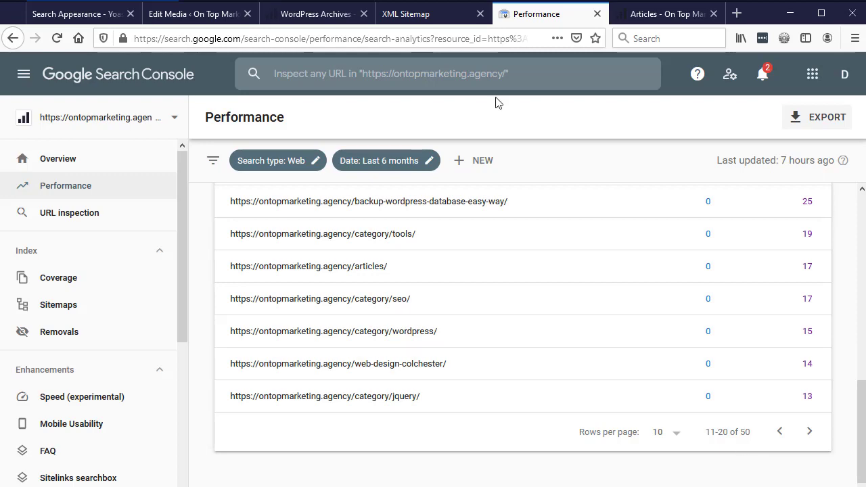
left_click(167, 14)
- Switch Yoast's Media setting 'Redirect attachment URLs' to Yes and save the changes
left_click(78, 14)
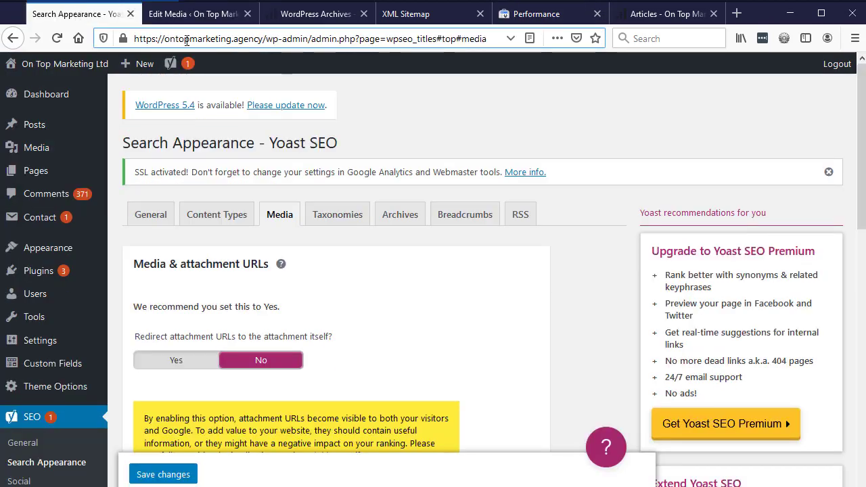
left_click(202, 365)
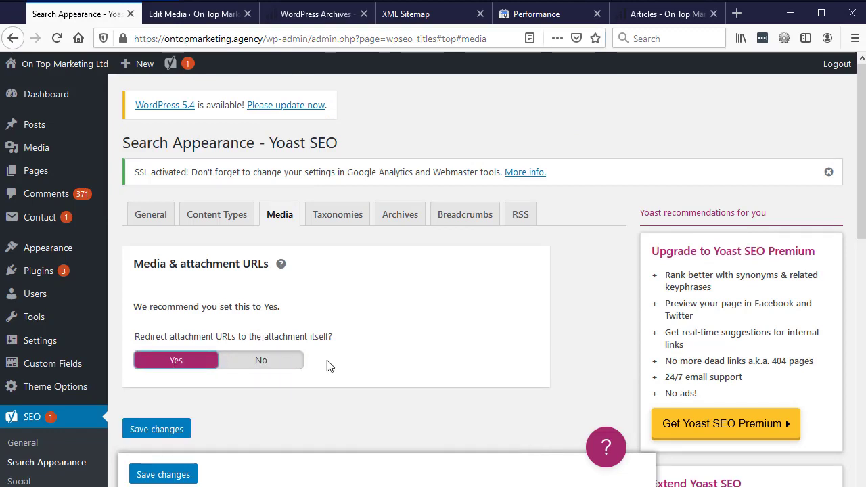
left_click(168, 433)
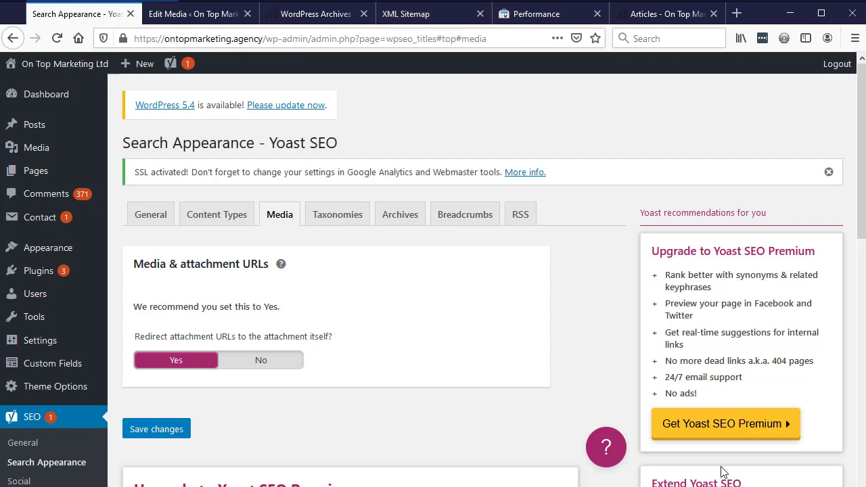
- Reload sitemap_index.xml to confirm the attachment sitemap is gone, then return to Search Console Performance
left_click(405, 14)
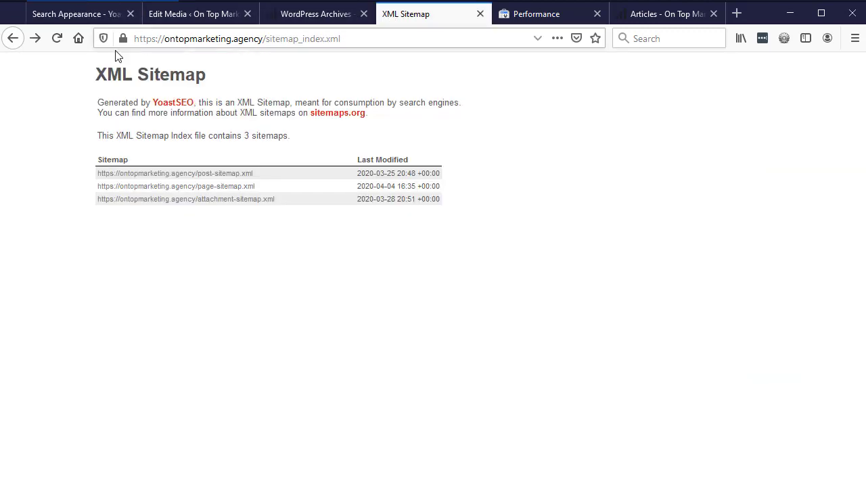
left_click(58, 39)
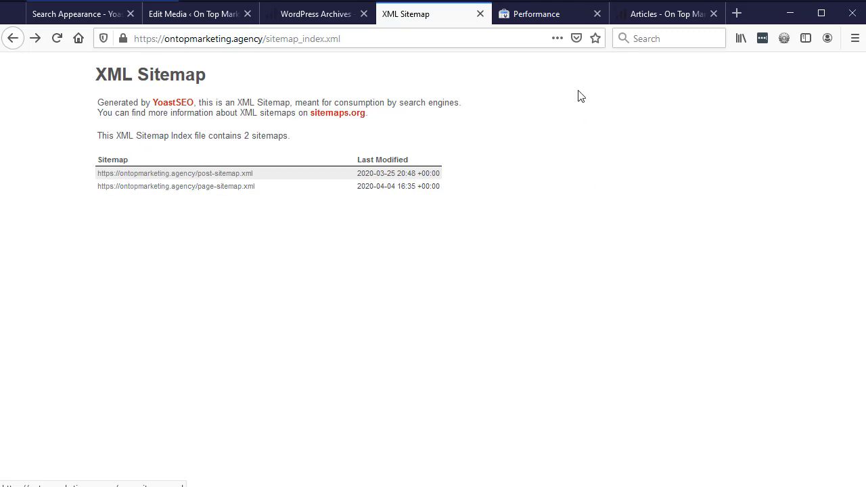
left_click_drag(340, 39, 266, 39)
key("ctrl+c")
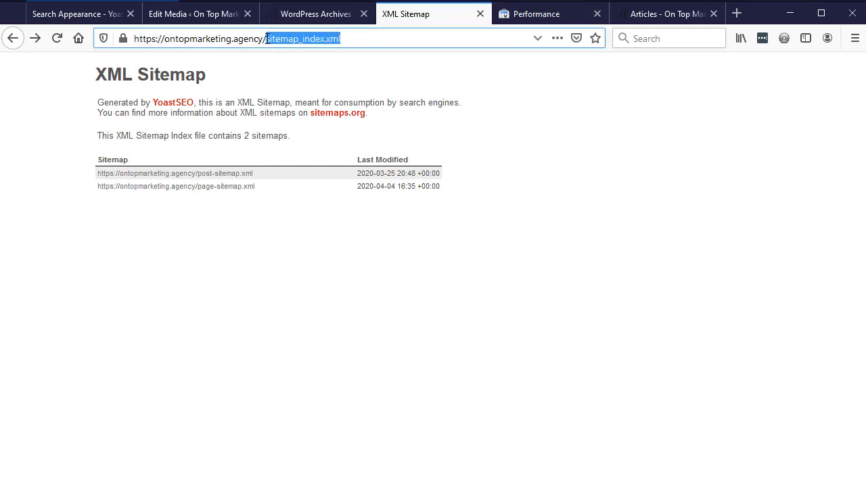
left_click(588, 245)
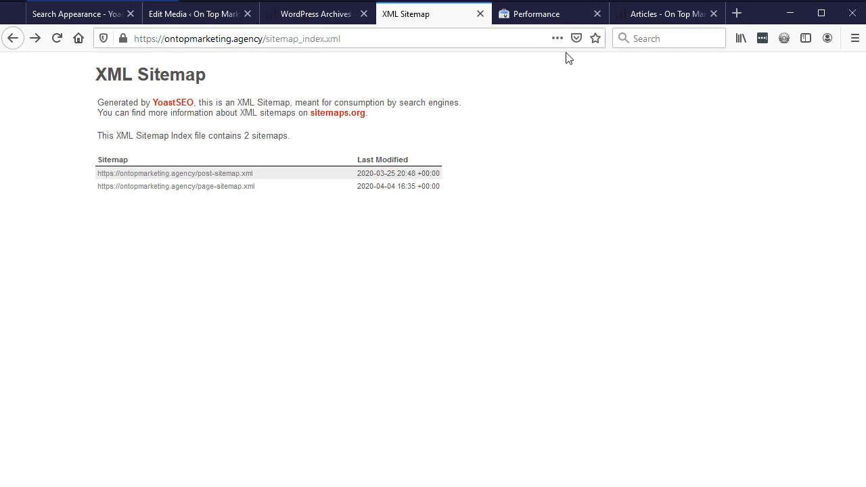
left_click(545, 21)
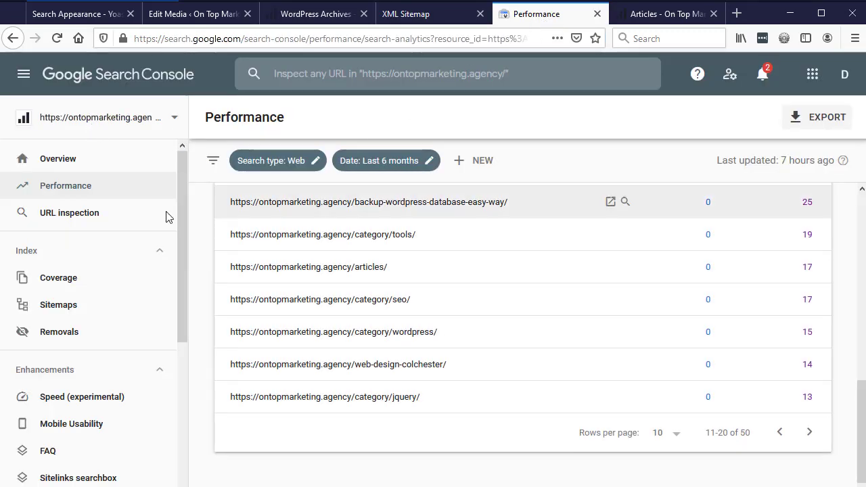
- Paste sitemap_index.xml into Search Console's new sitemap field in Sitemaps, leaving it unsubmitted
left_click(57, 310)
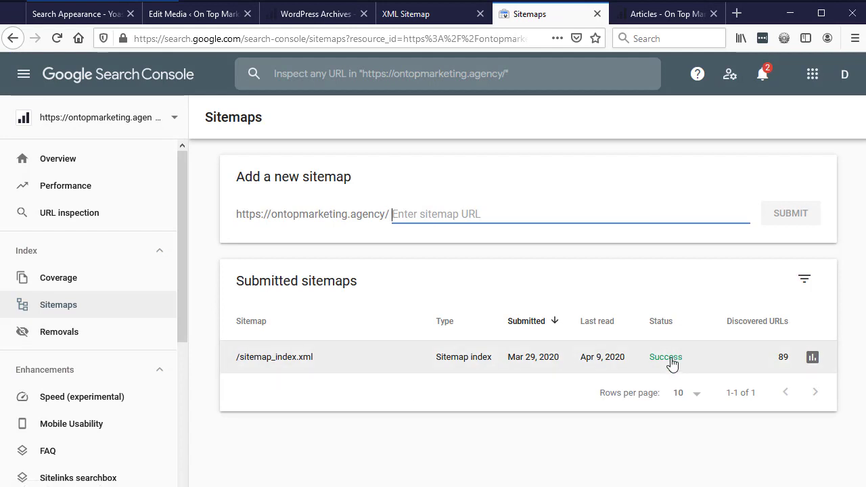
left_click(393, 214)
key("ctrl+v")
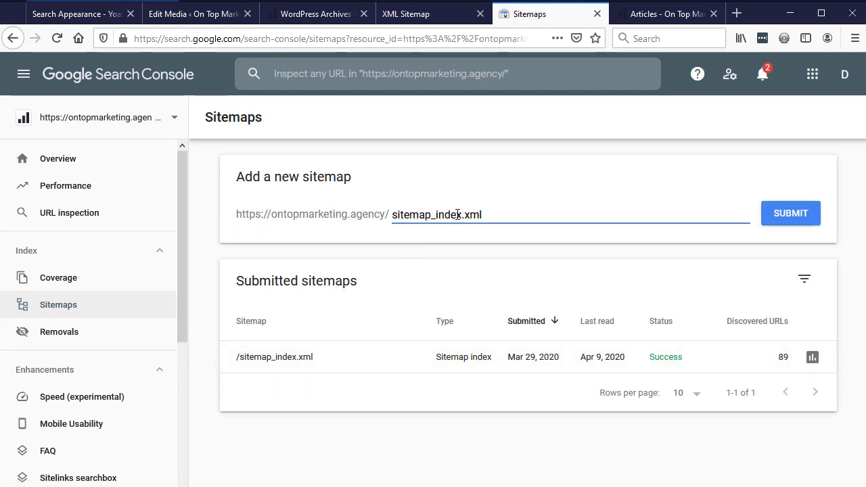
left_click_drag(392, 214, 507, 215)
left_click(506, 215)
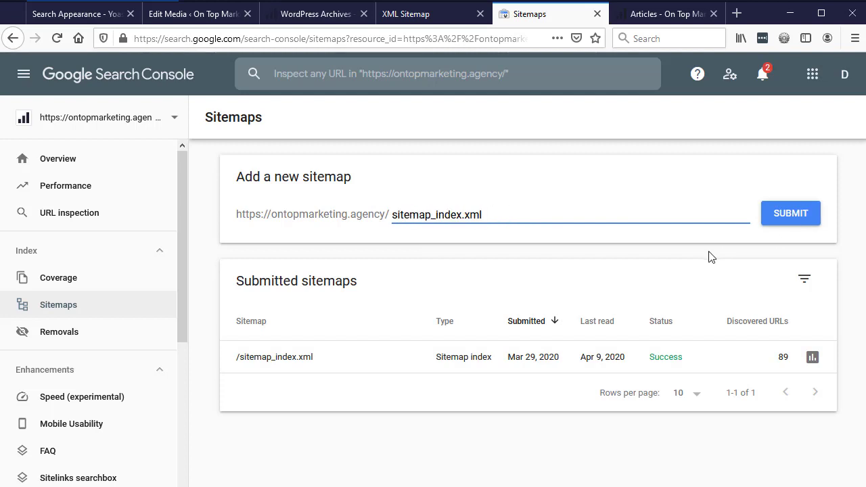
left_click(700, 269)
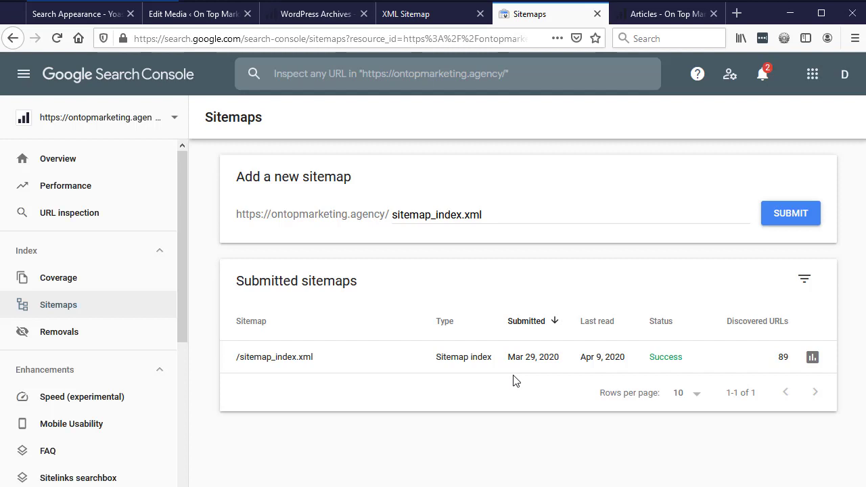
- Go from the Category archive to the SEO Colchester page and open it for editing
left_click(318, 14)
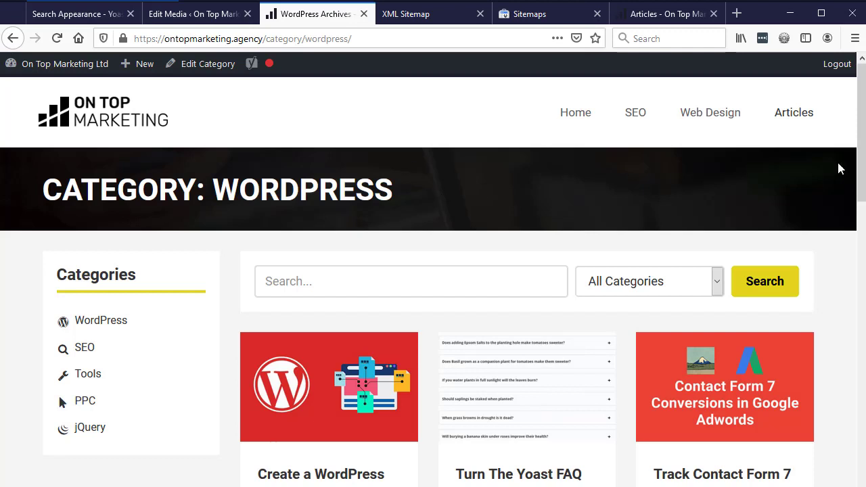
left_click(640, 130)
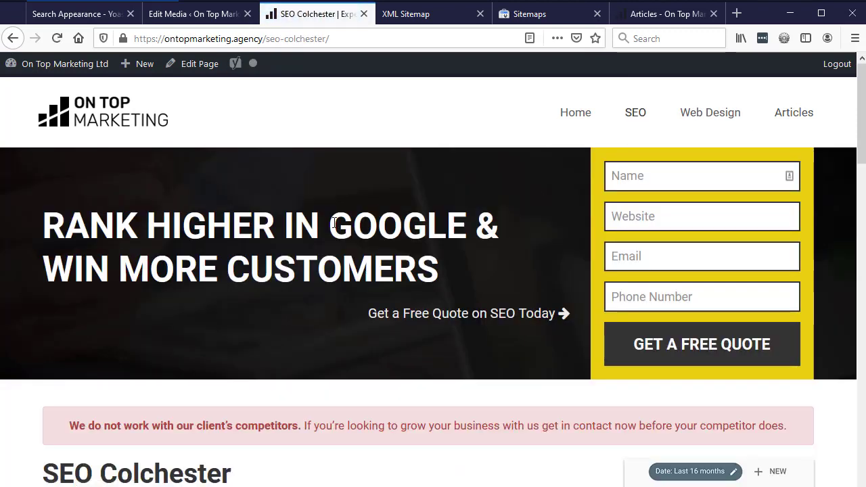
left_click(192, 68)
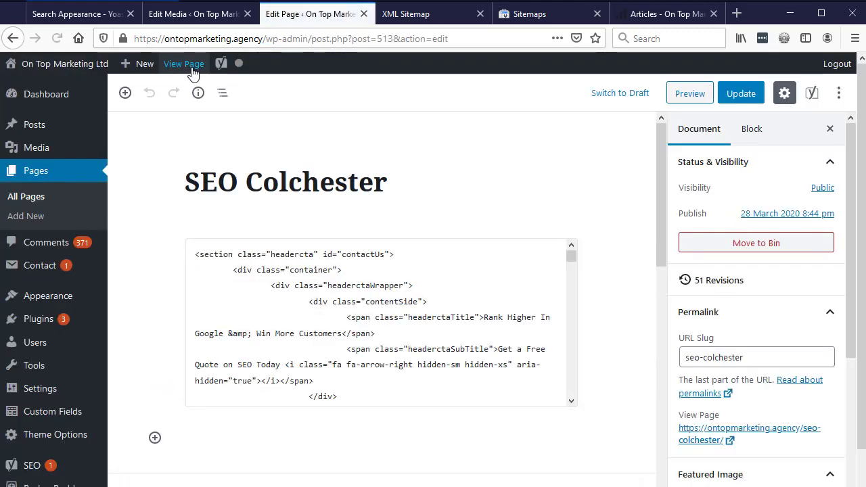
- In Yoast's Advanced panel, set 'Allow search engines to show this Page' to No and update
left_click_drag(660, 154, 660, 377)
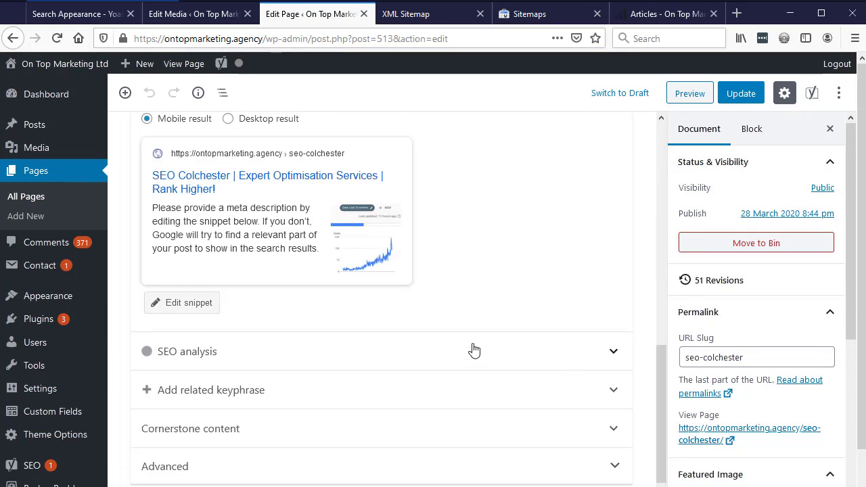
left_click(218, 470)
scroll(359, 362, "down", 3)
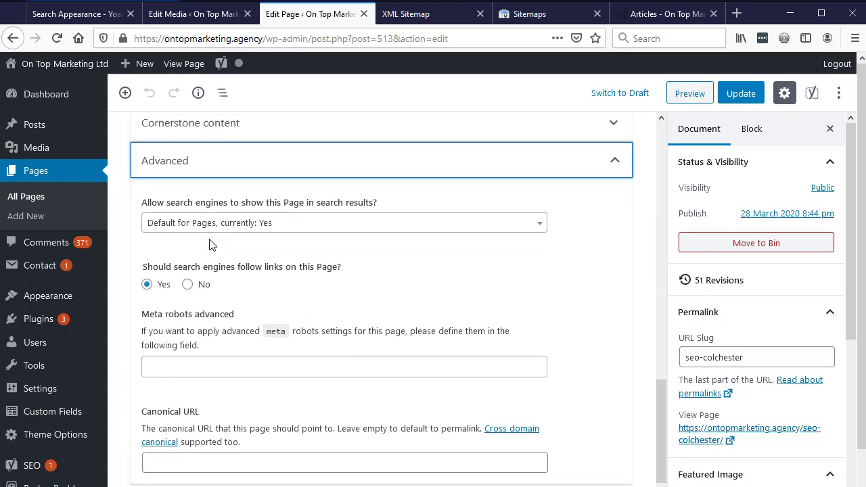
left_click(341, 230)
left_click(248, 306)
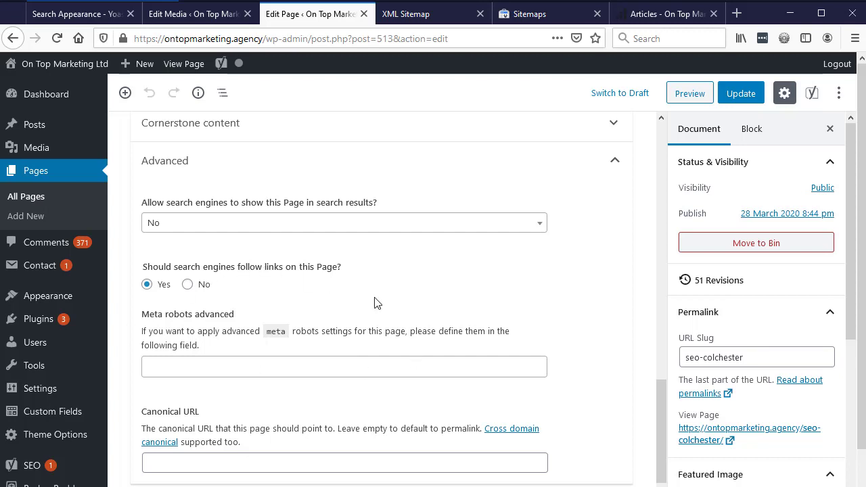
left_click(741, 93)
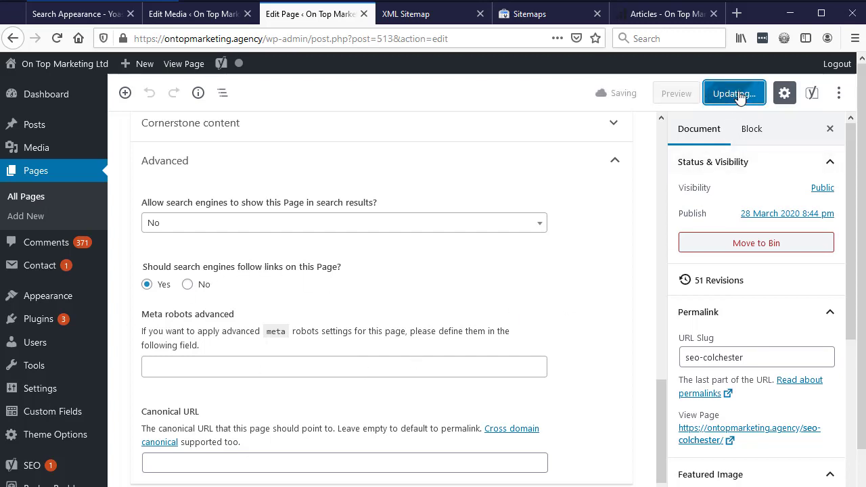
- Check that page-sitemap.xml omits SEO Colchester and its page source shows noindex, then return to the editor
left_click(432, 16)
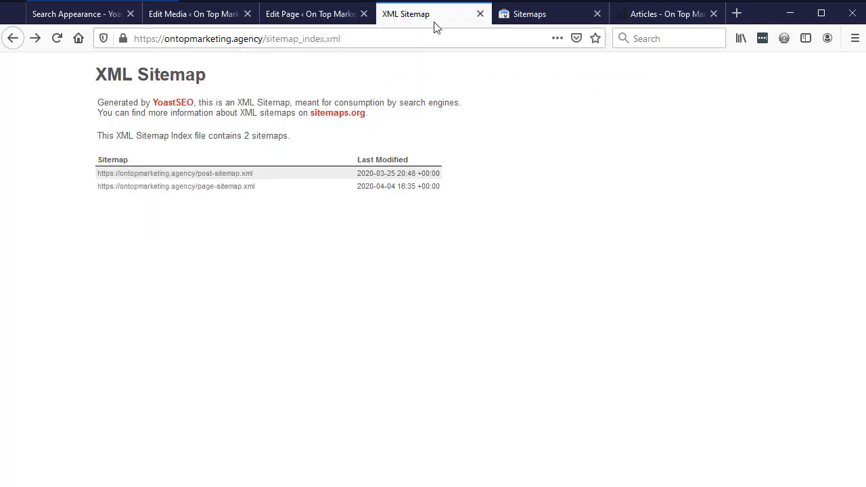
left_click(220, 195)
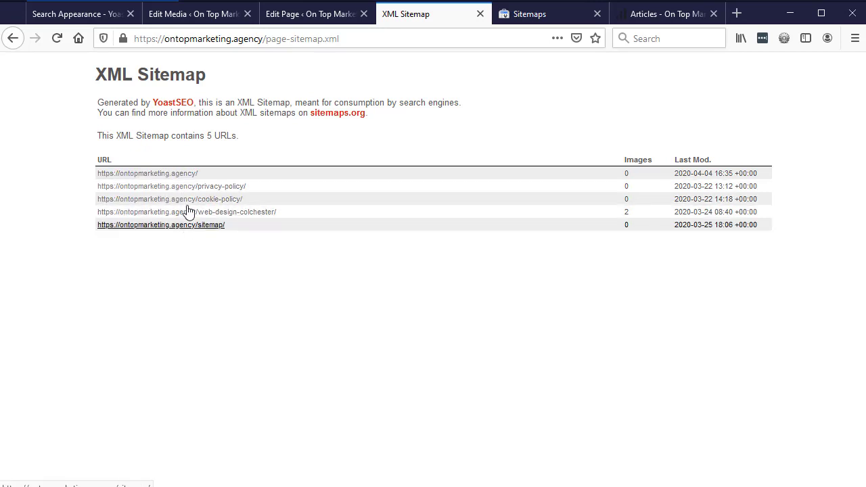
left_click(295, 15)
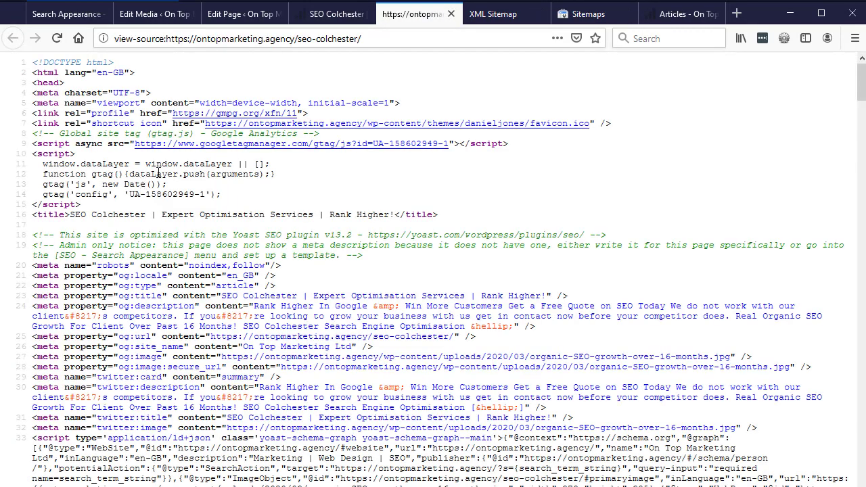
double_click(208, 264)
left_click(230, 14)
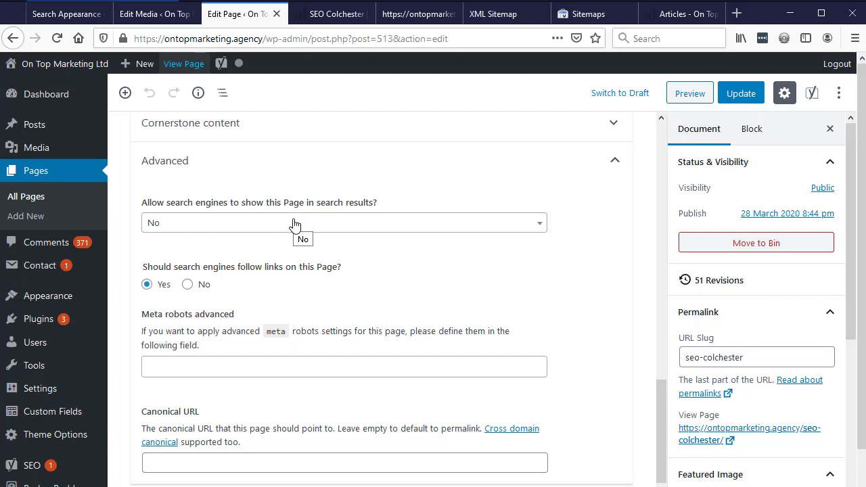
- Set SEO Colchester's search visibility to 'Default for Pages, currently: Yes' and update the page
left_click(294, 224)
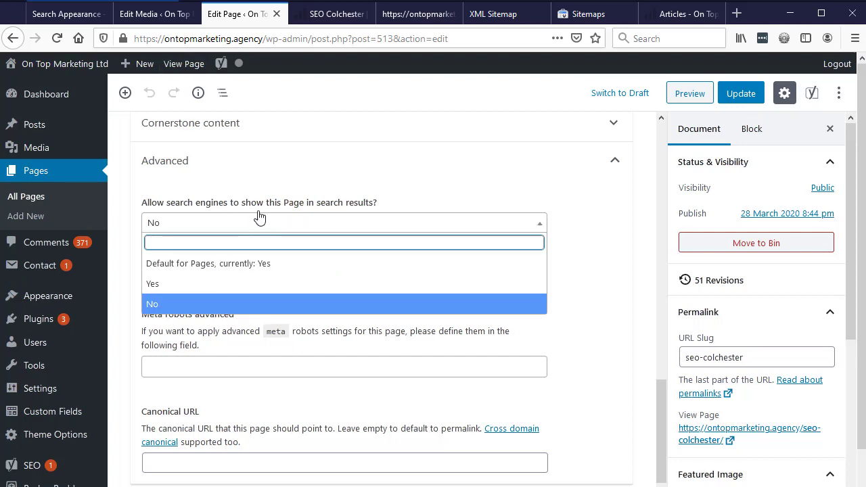
left_click(189, 283)
left_click(323, 222)
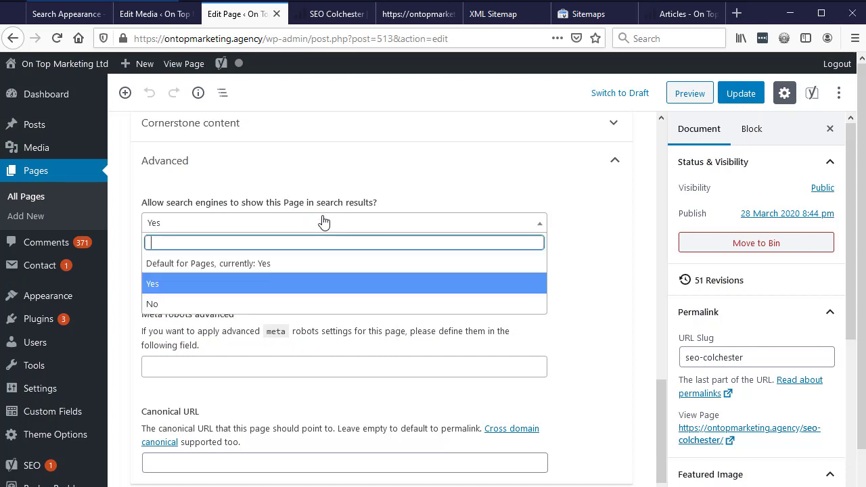
left_click(270, 263)
left_click(734, 94)
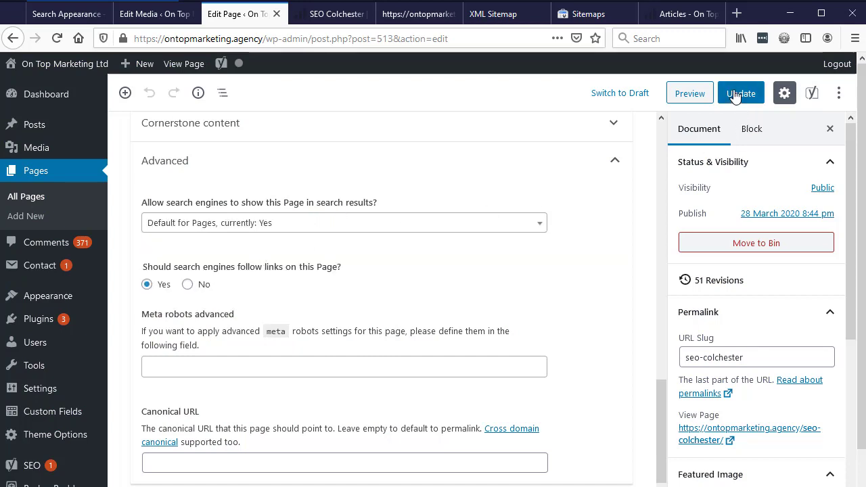
left_click(509, 15)
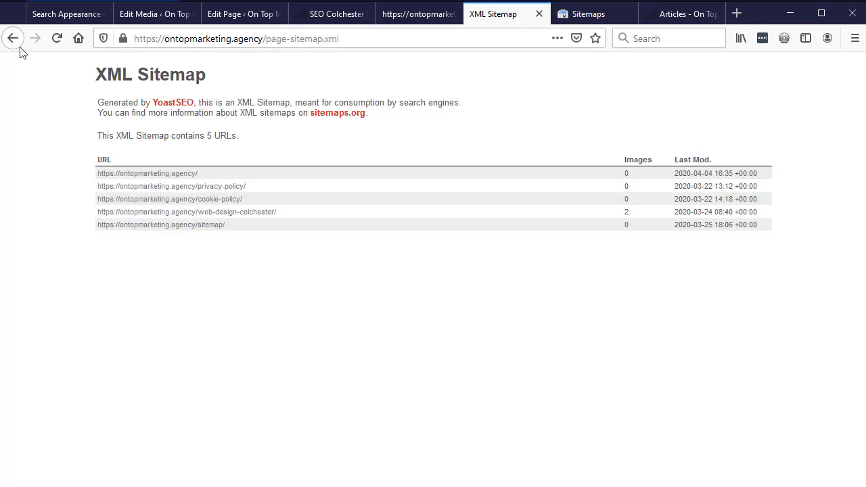
- Reload page-sitemap.xml to see seo-colchester among 6 URLs, then go back to sitemap_index.xml
left_click(51, 40)
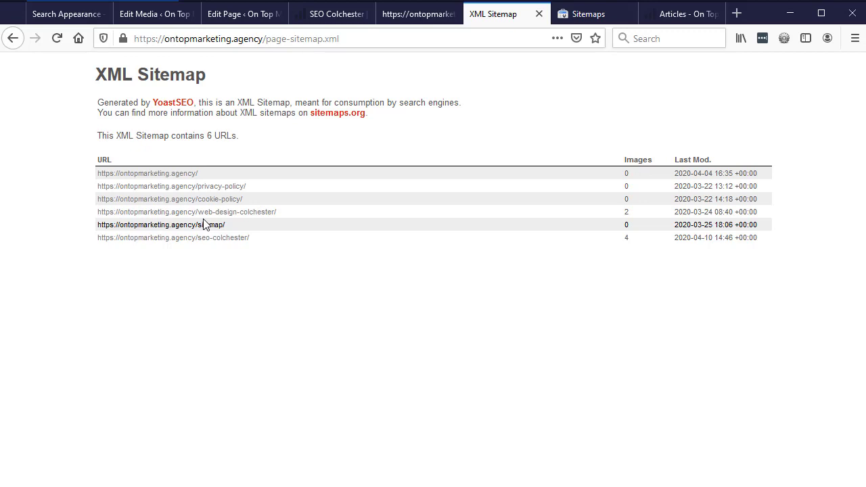
key("alt+Left")
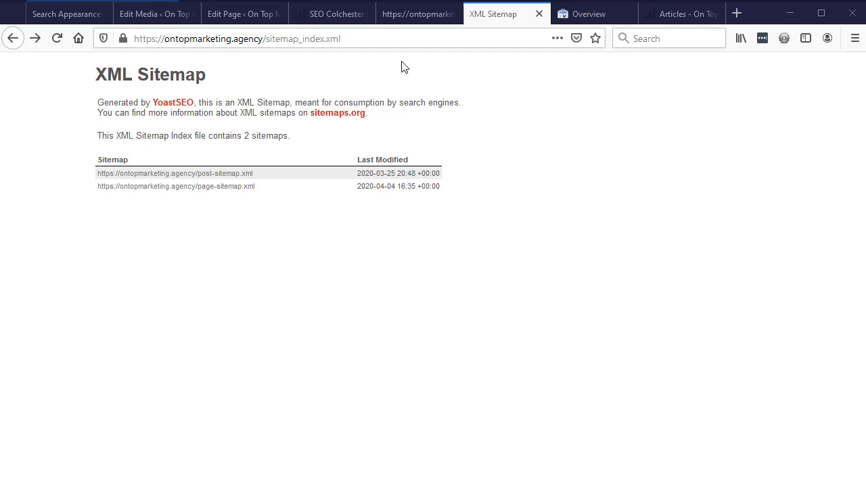
- Copy sitemap_index.xml from the sitemap index's address bar
left_click_drag(341, 38, 266, 40)
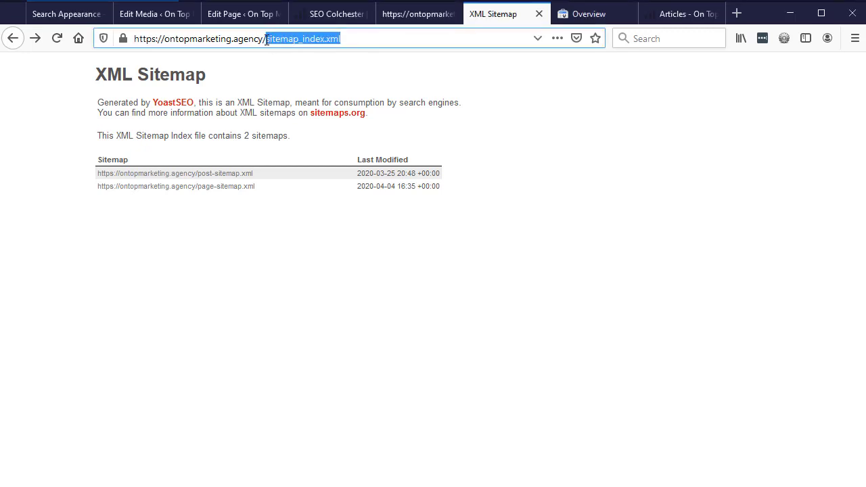
right_click(316, 36)
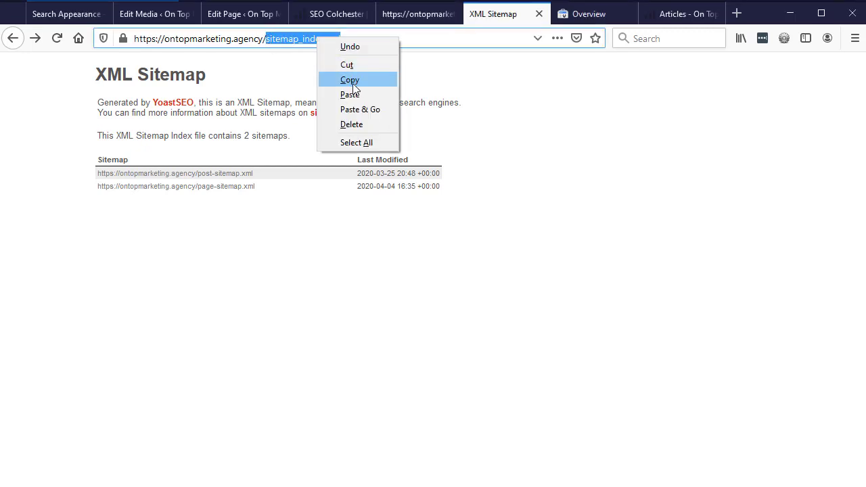
left_click(354, 80)
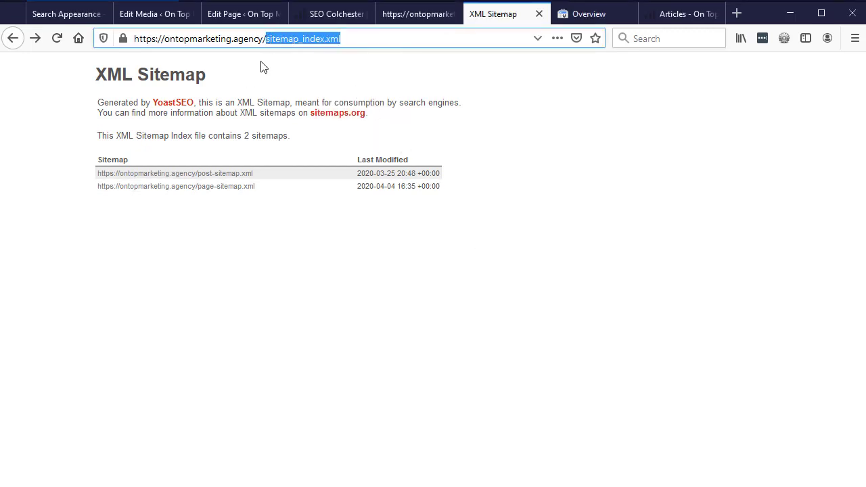
- Paste sitemap_index.xml into Search Console's Sitemaps new-sitemap field
left_click(568, 13)
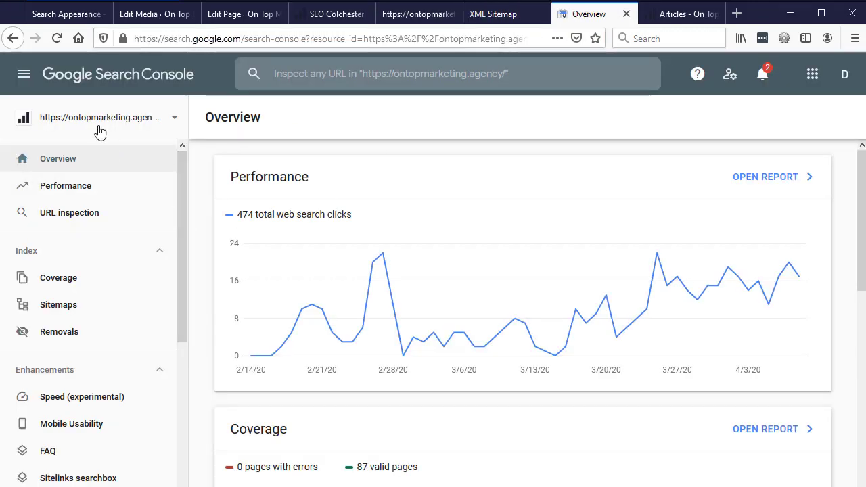
left_click(58, 306)
left_click(518, 224)
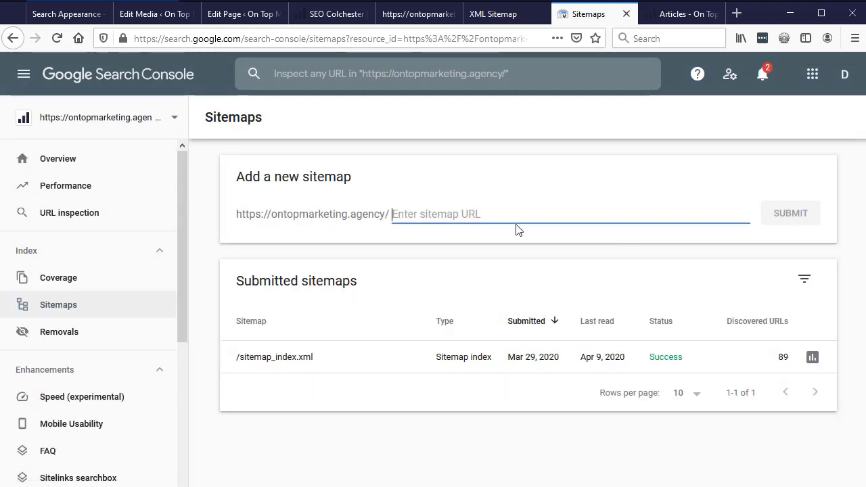
right_click(480, 211)
left_click(525, 268)
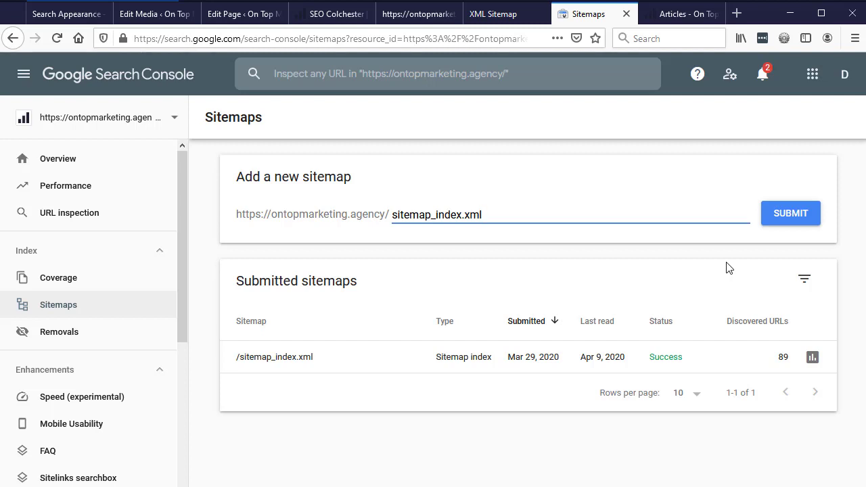
key("ctrl+shift+Tab")
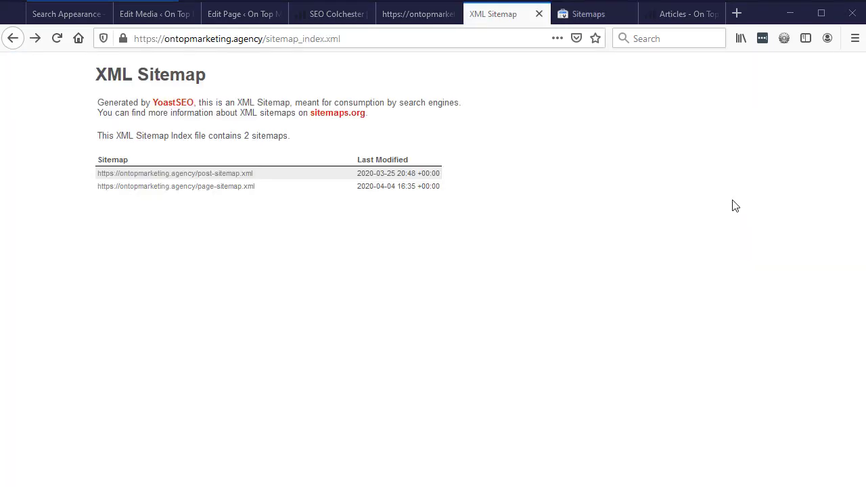